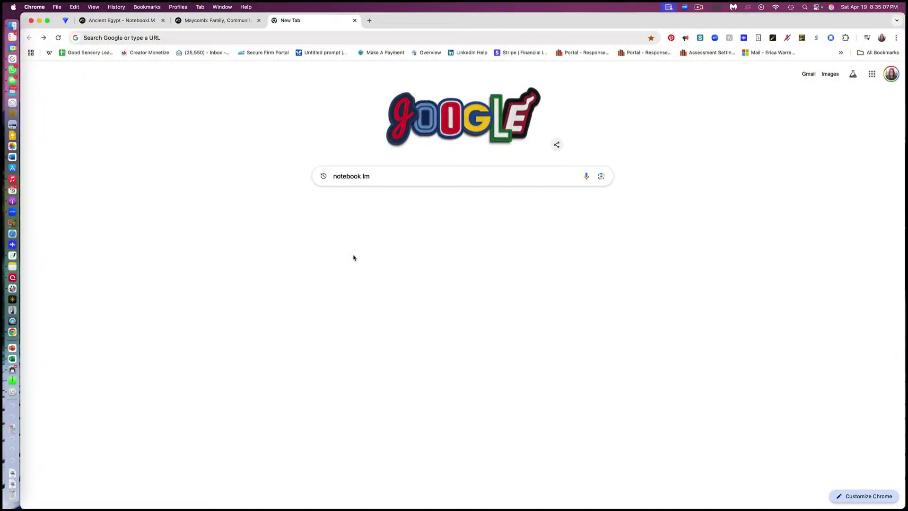
Search Google for 'notebook lm' and follow the official site through to the NotebookLM notebooks list.
click(376, 177)
key(Return)
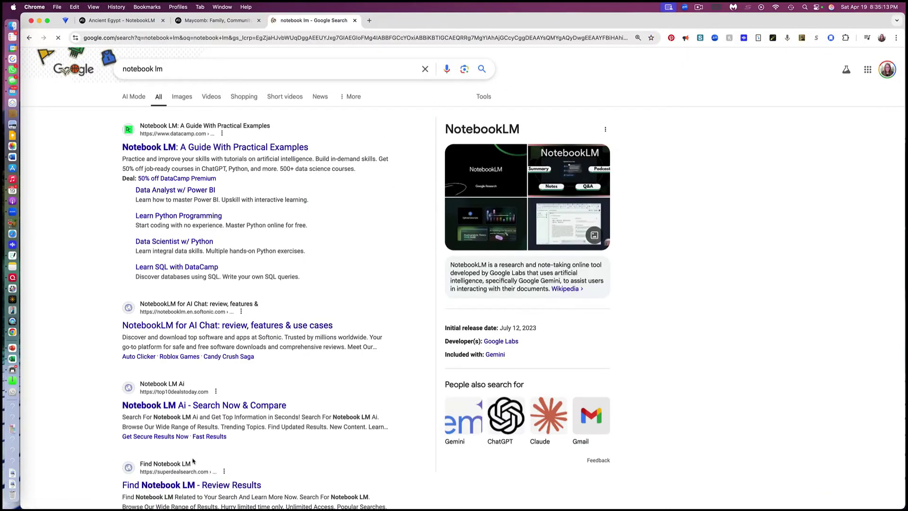
scroll(191, 473, down, 2)
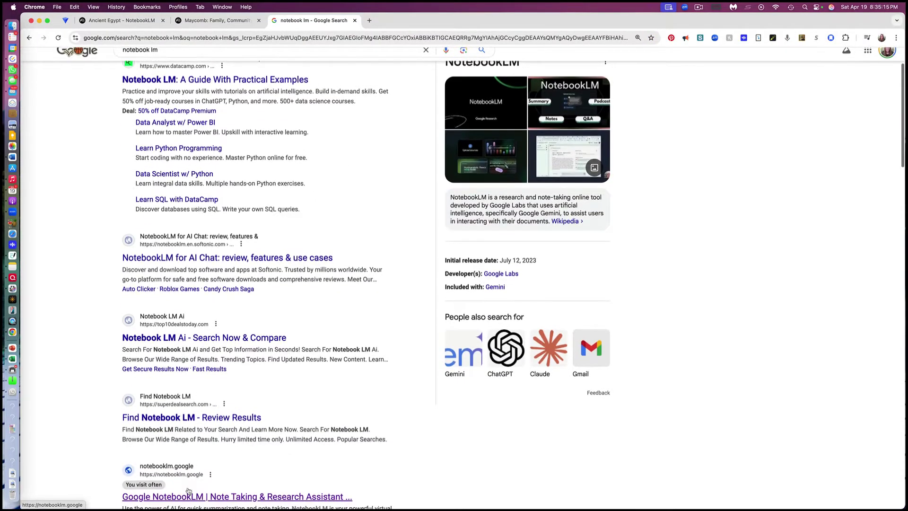
click(189, 496)
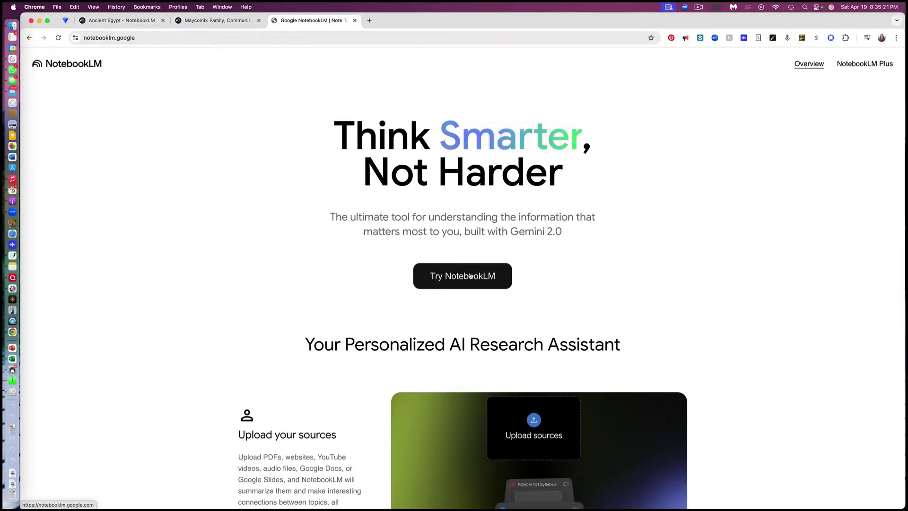
click(470, 275)
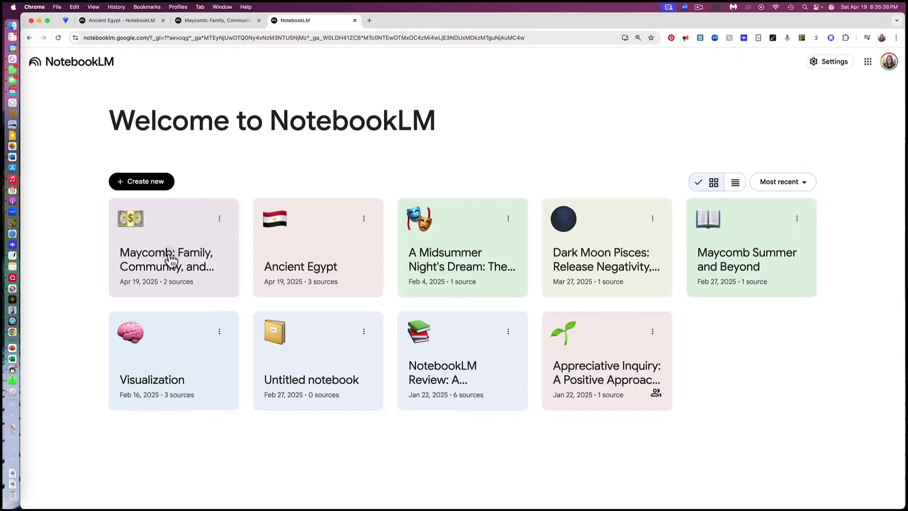
Open the Ancient Egypt notebook and bring up its Add sources dialog, showing 3 of 50 sources.
click(304, 264)
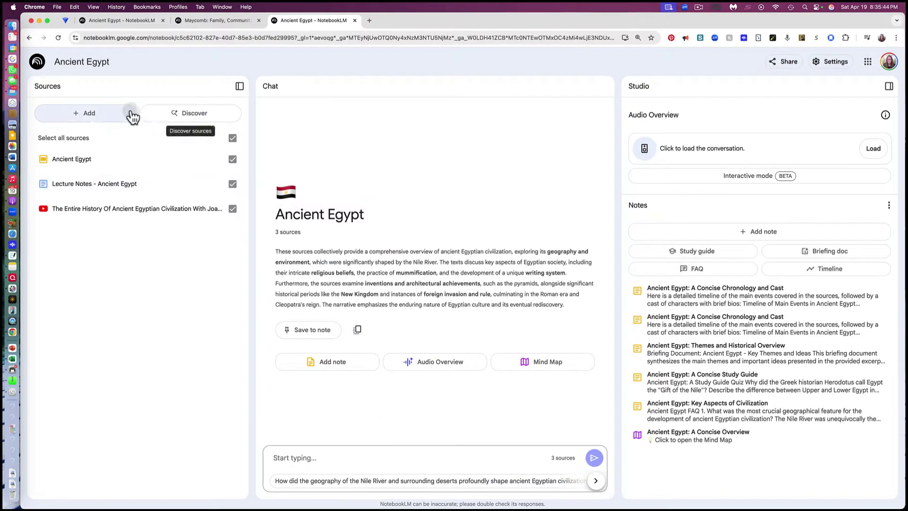
click(101, 113)
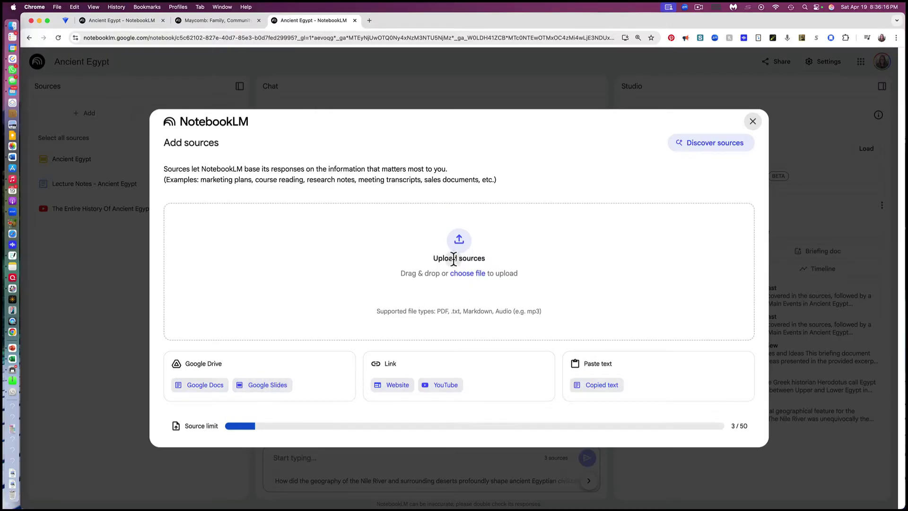
Preview the Website source form and close it without adding a URL.
click(392, 385)
click(395, 389)
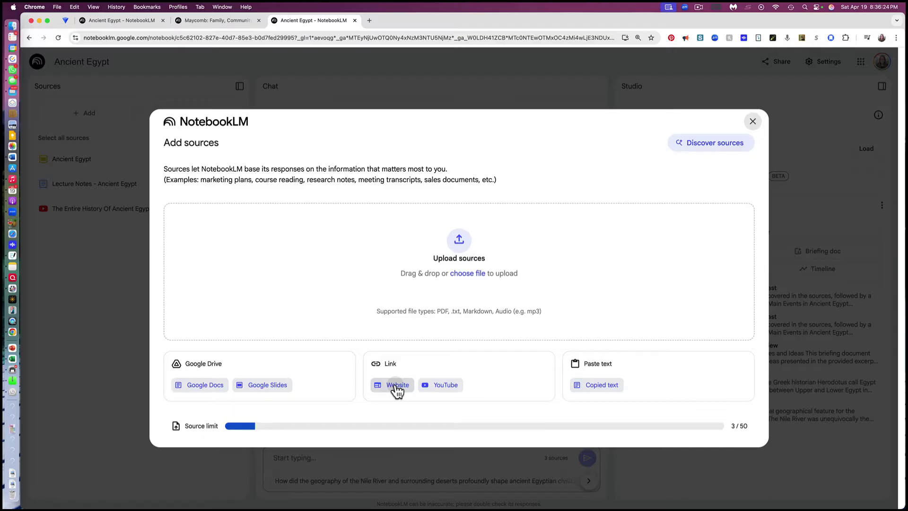
click(397, 389)
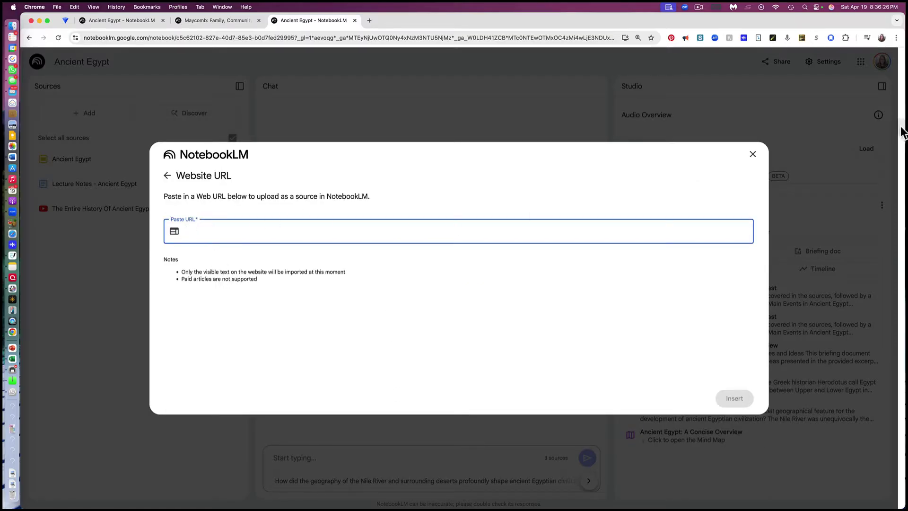
click(751, 154)
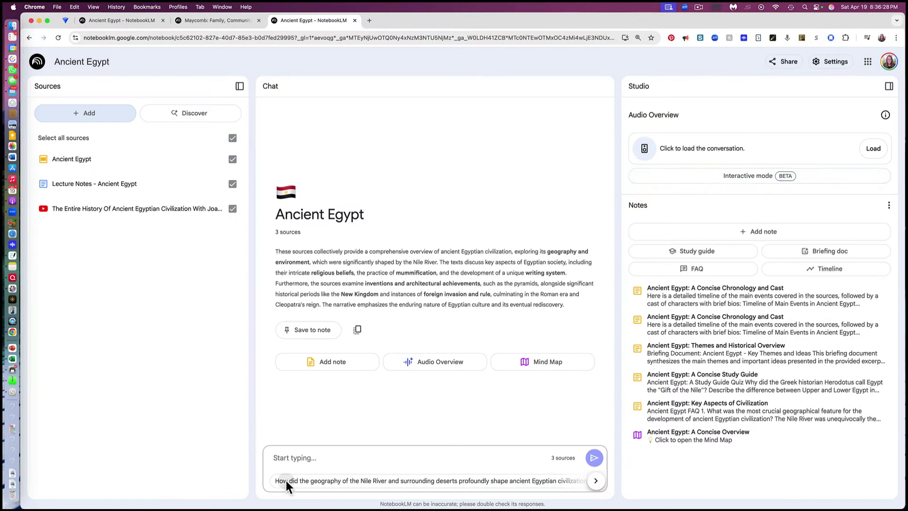
Reopen the source choices, preview the Copied text form, and close it unused.
click(81, 114)
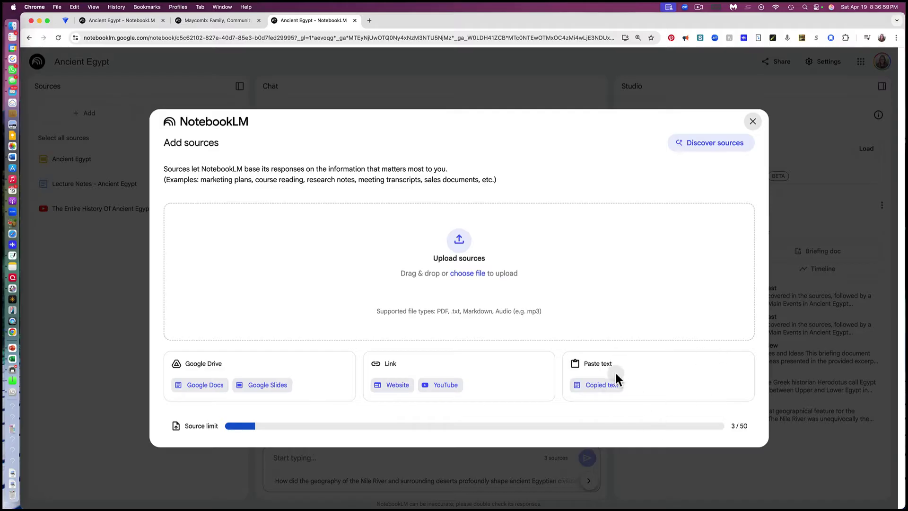
click(612, 386)
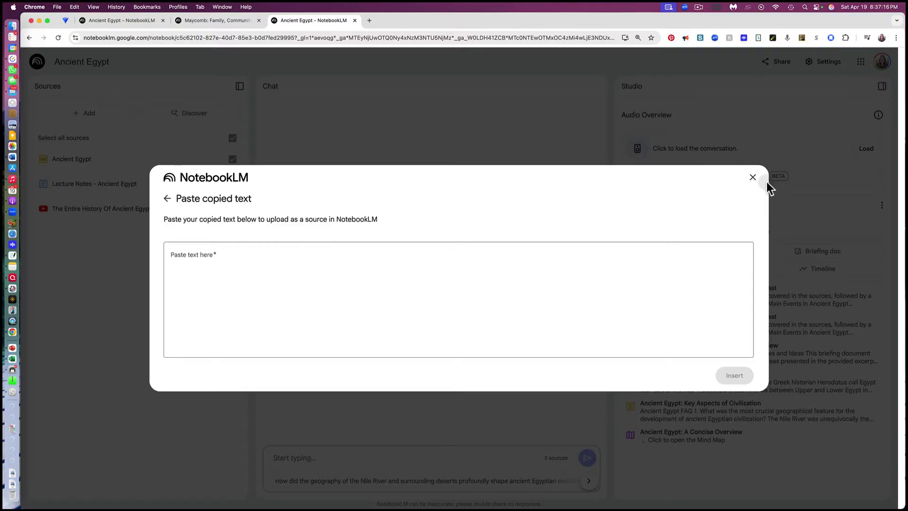
click(753, 178)
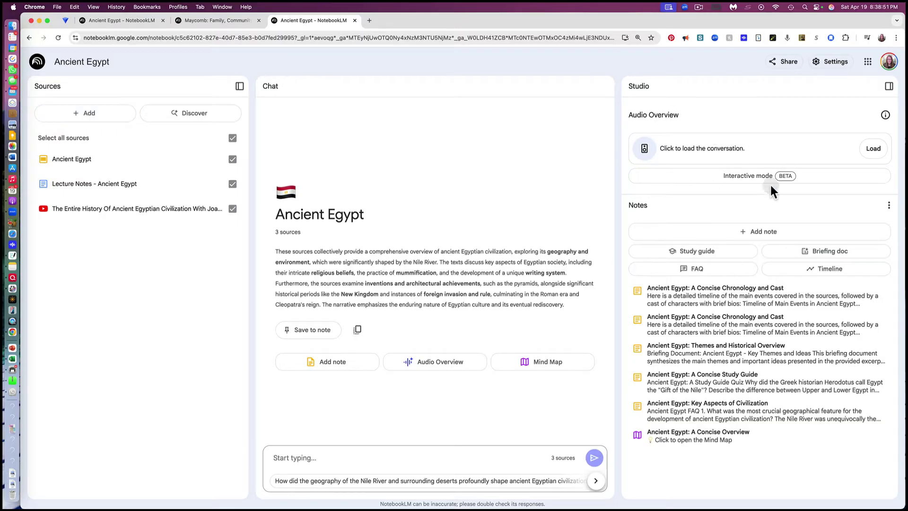
Load the Ancient Egypt audio overview and open the 'Ancient Egypt: A Concise Overview' mind map.
click(873, 149)
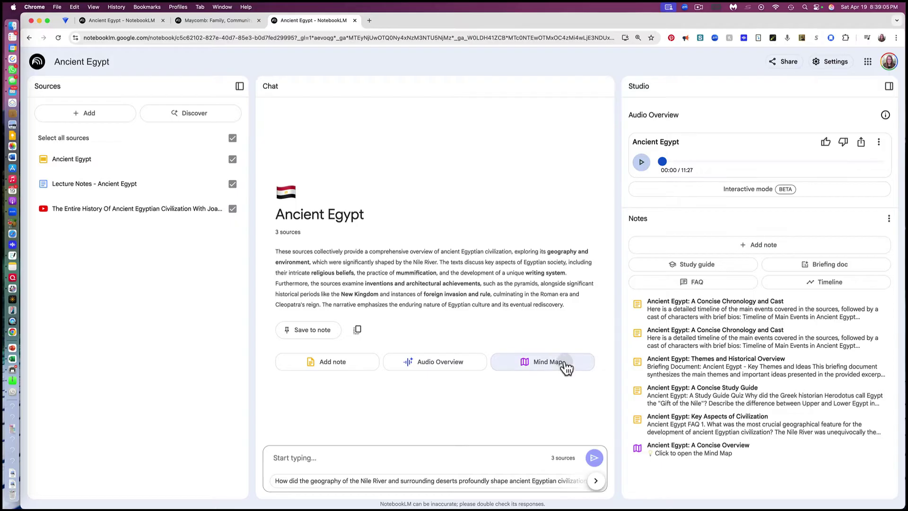
click(692, 451)
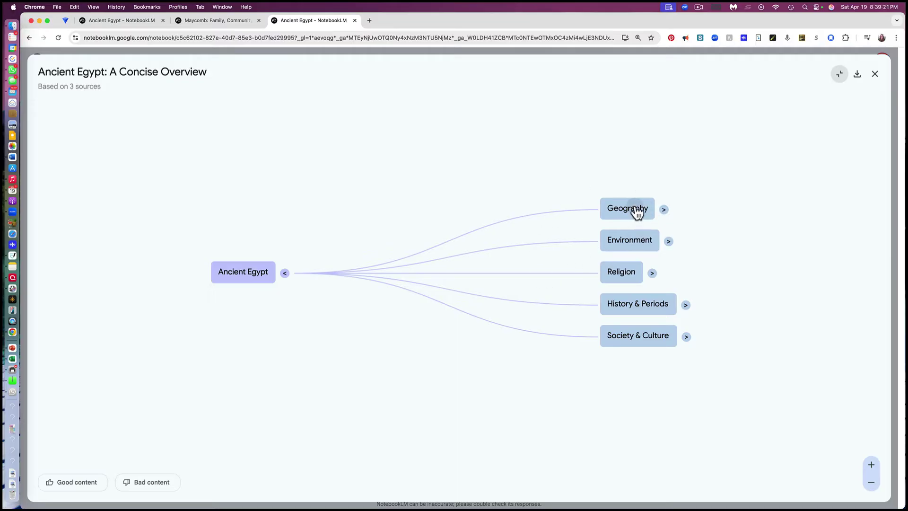
Expand Geography and Nile River, get a cited chat answer on the longest river, and close the mind map.
click(664, 211)
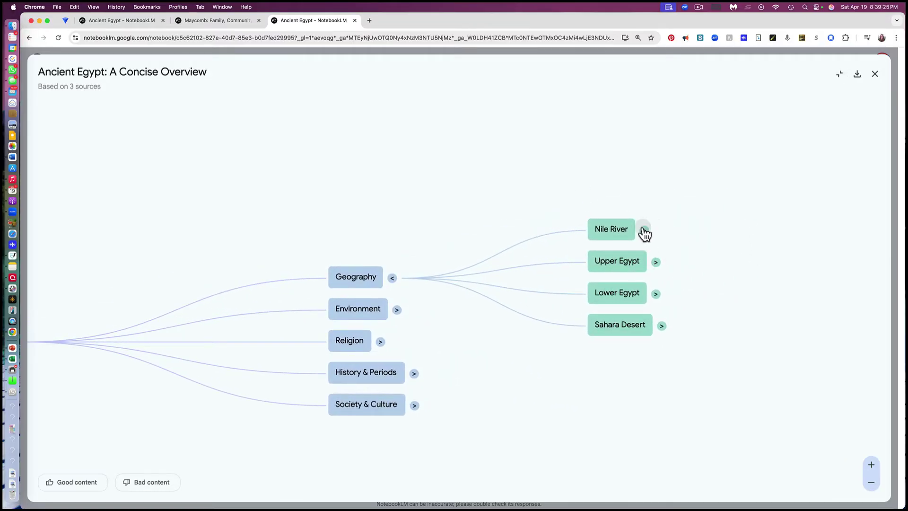
click(644, 230)
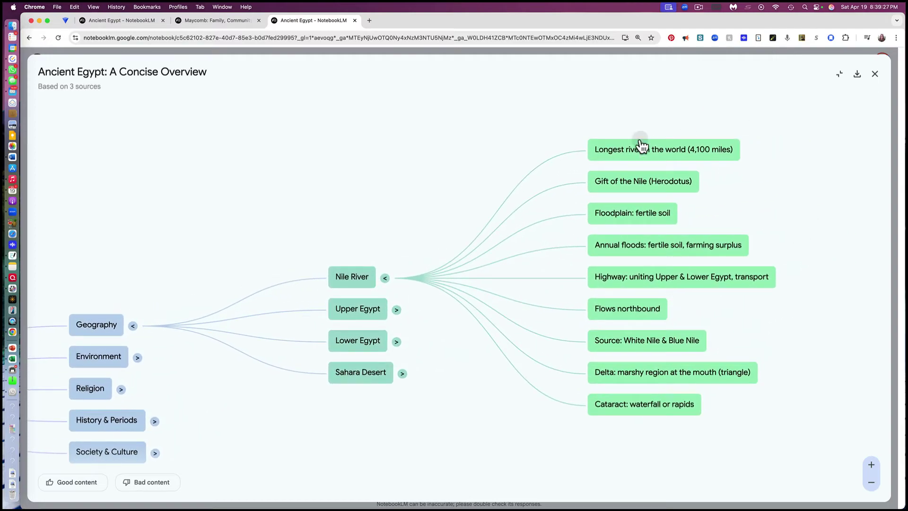
click(685, 152)
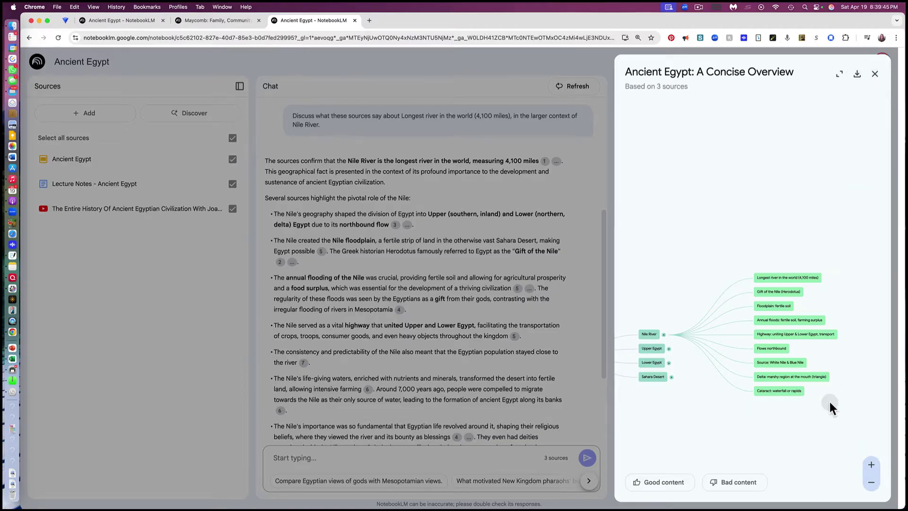
scroll(830, 402, up, 3)
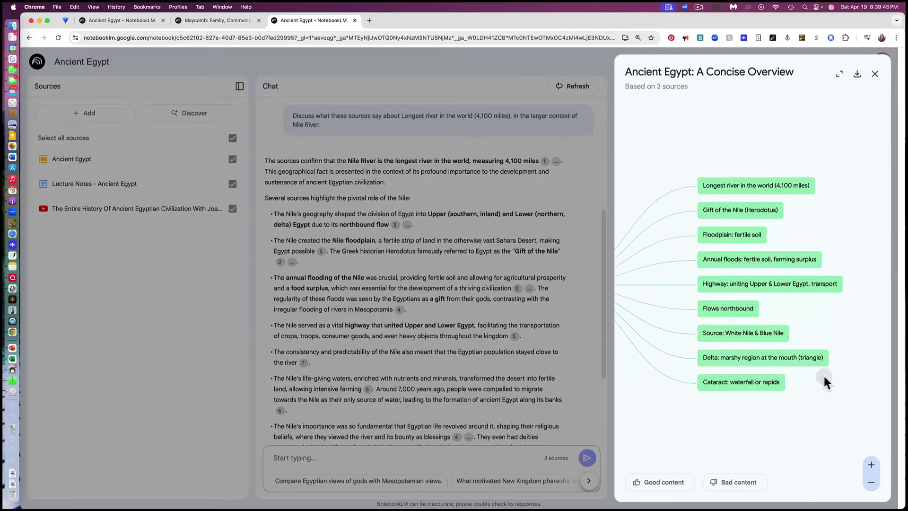
click(875, 74)
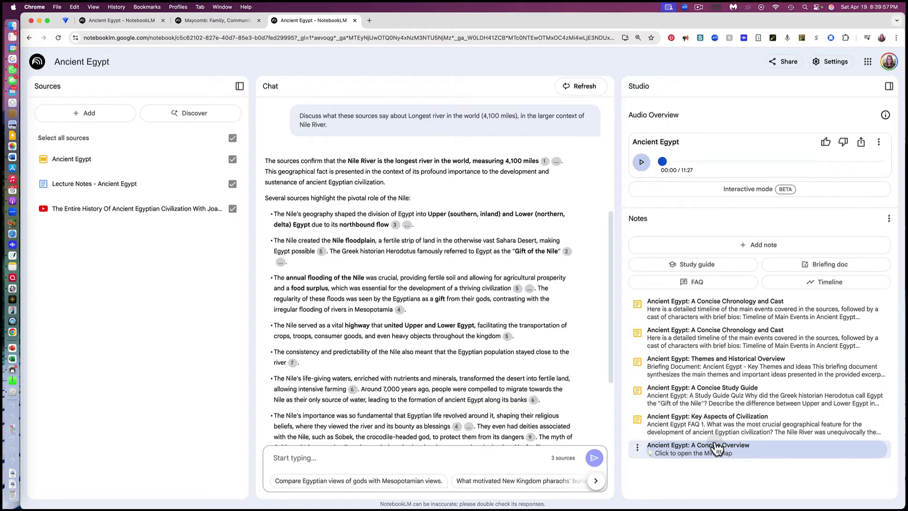
Skim the Key Aspects of Civilization FAQ note and return to Studio.
click(705, 422)
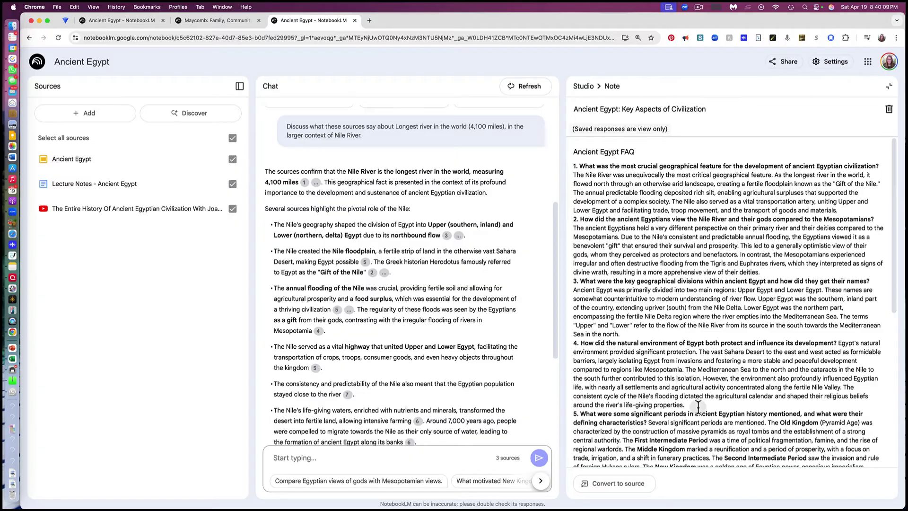
scroll(698, 406, down, 6)
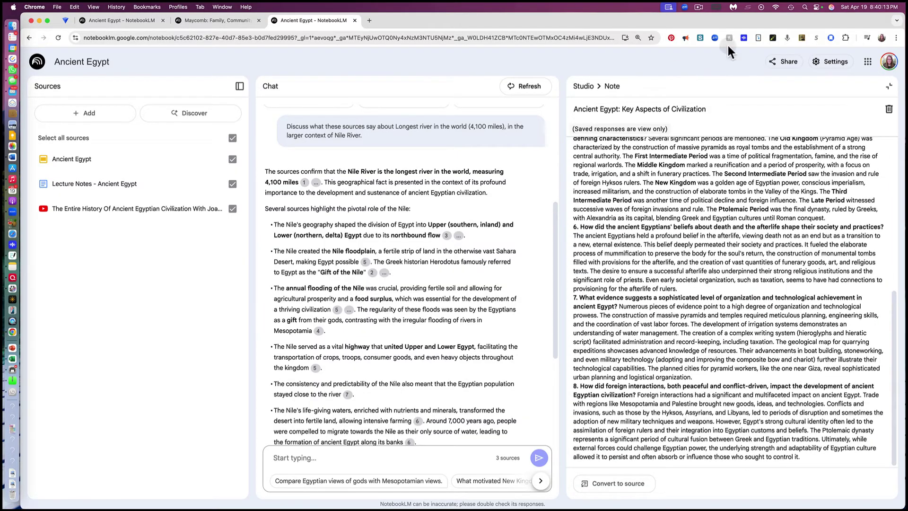
click(590, 89)
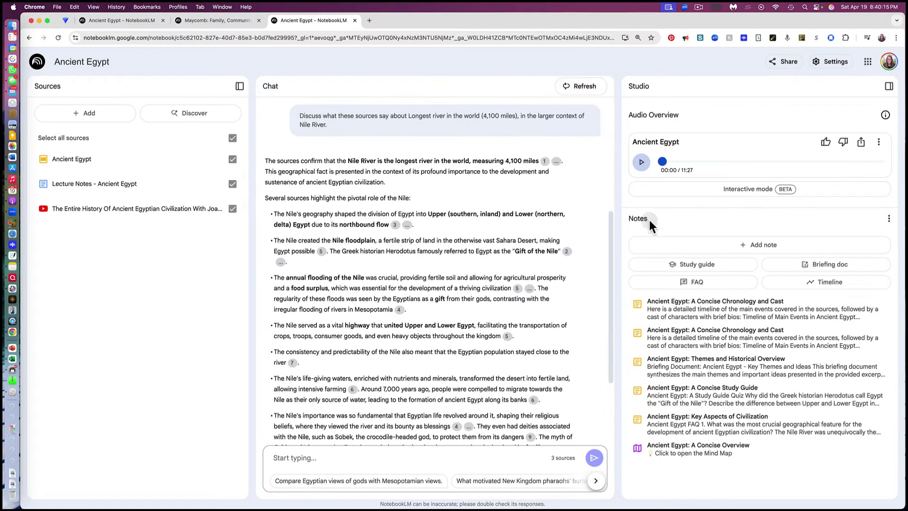
Read through the 'Ancient Egypt: A Concise Study Guide' note and return to Studio.
click(704, 394)
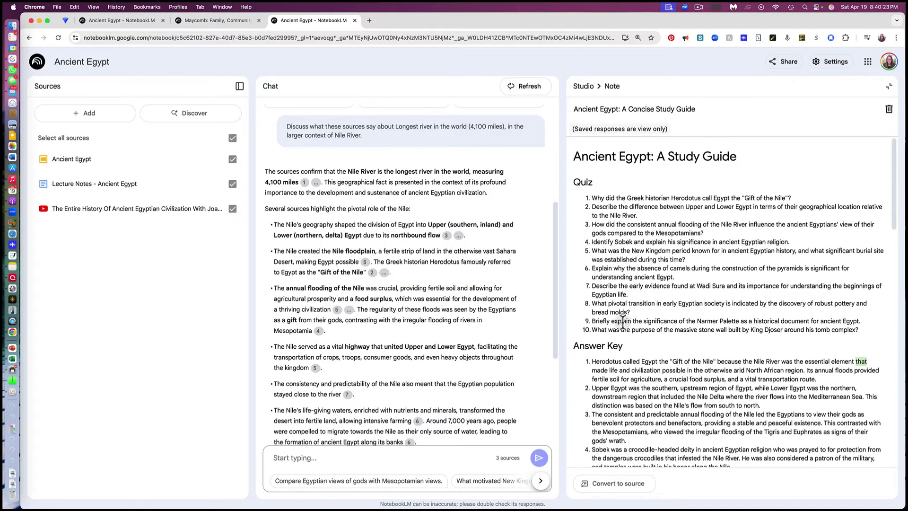
scroll(623, 318, down, 5)
scroll(624, 318, down, 7)
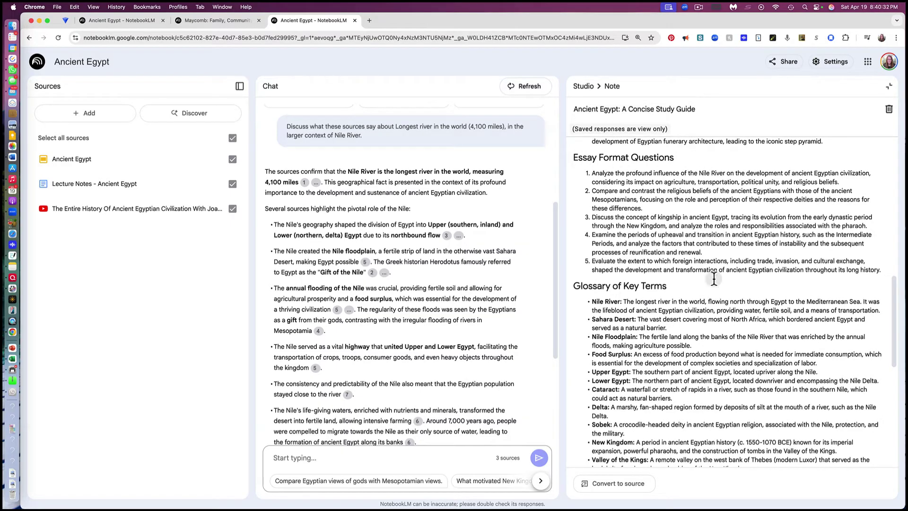
scroll(682, 313, down, 5)
scroll(682, 310, down, 3)
scroll(684, 308, up, 2)
click(584, 87)
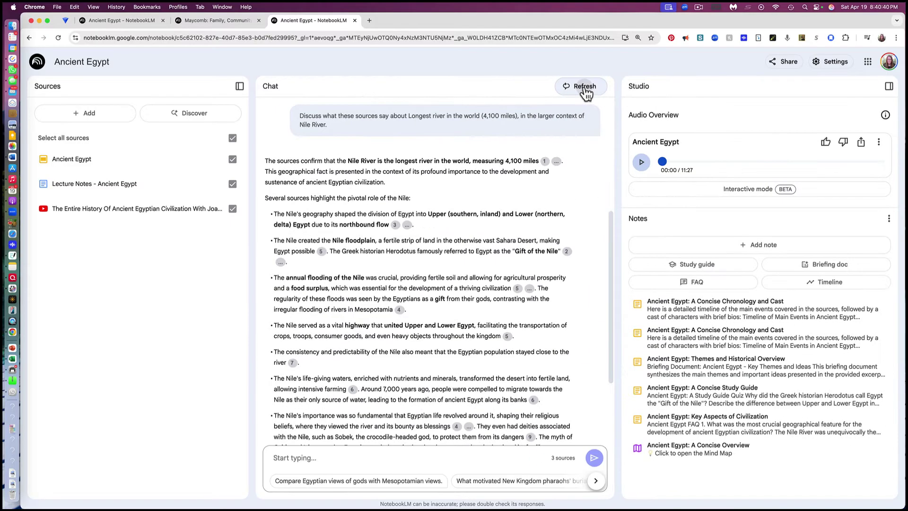
Open the second 'Ancient Egypt: A Concise Chronology and Cast' note and scroll its timeline to the Cast of Characters.
click(734, 344)
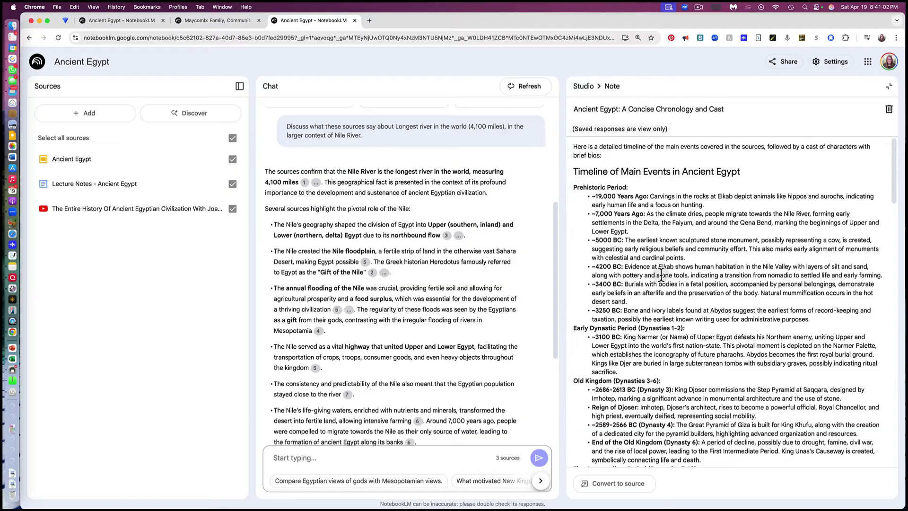
scroll(660, 279, down, 2)
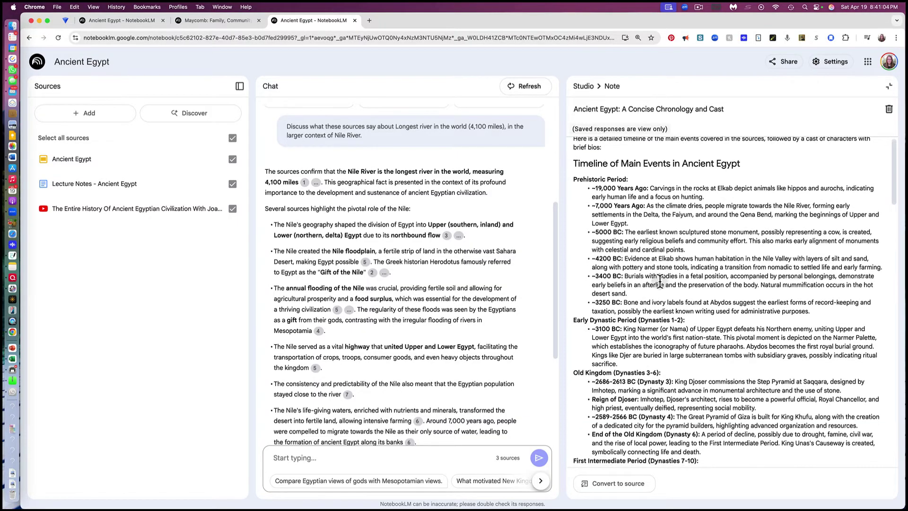
scroll(661, 283, down, 10)
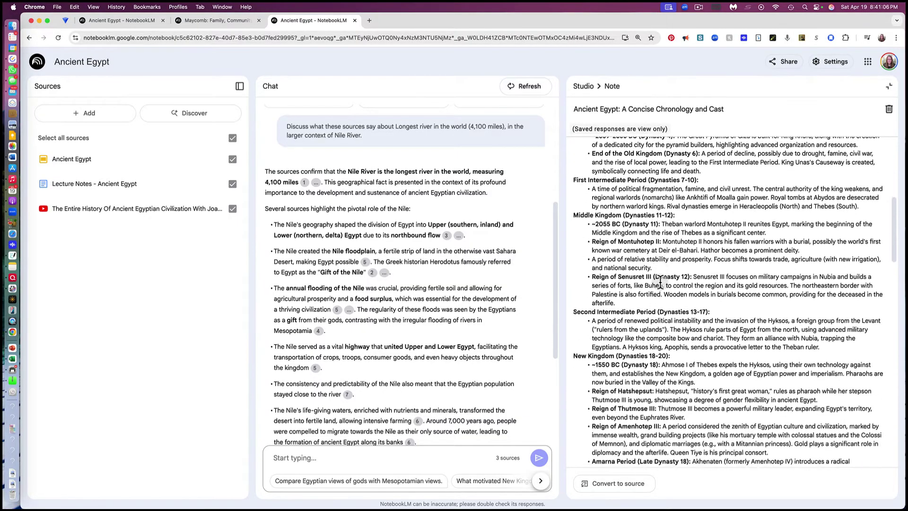
scroll(660, 283, down, 12)
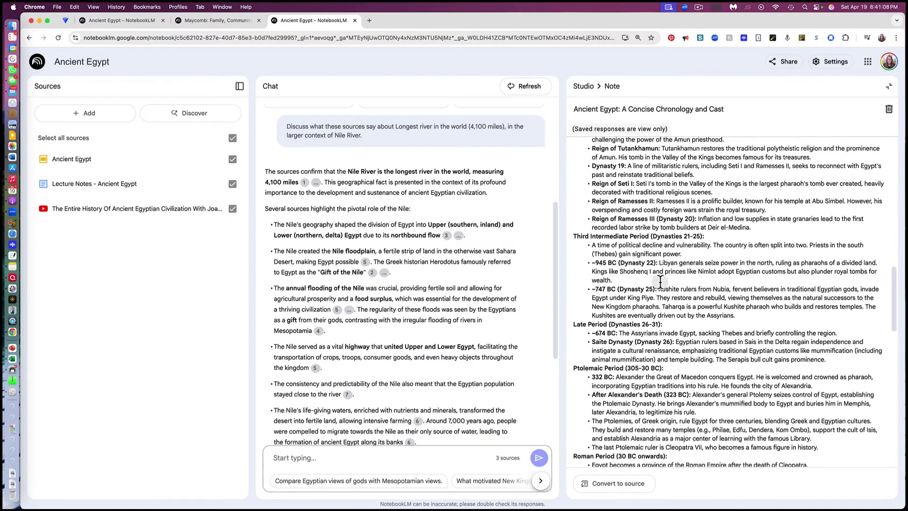
scroll(661, 283, down, 5)
scroll(660, 283, down, 4)
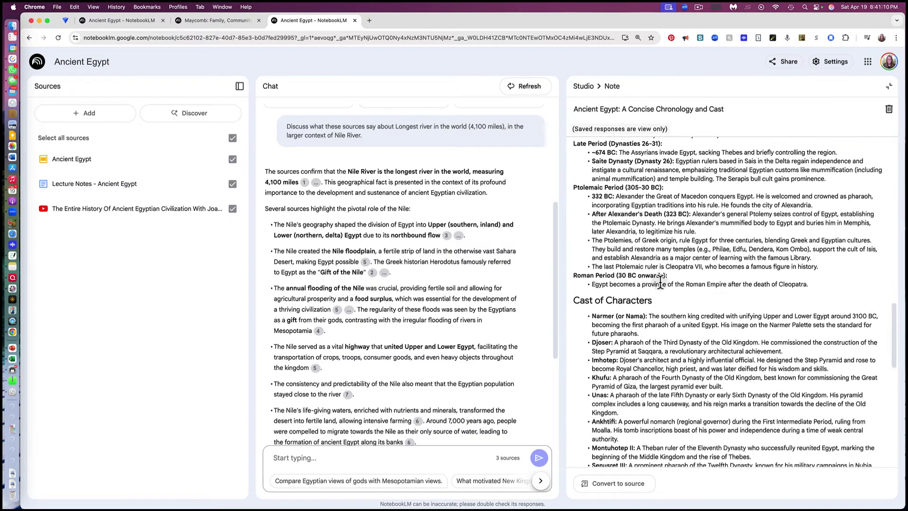
scroll(661, 282, down, 1)
scroll(639, 243, down, 2)
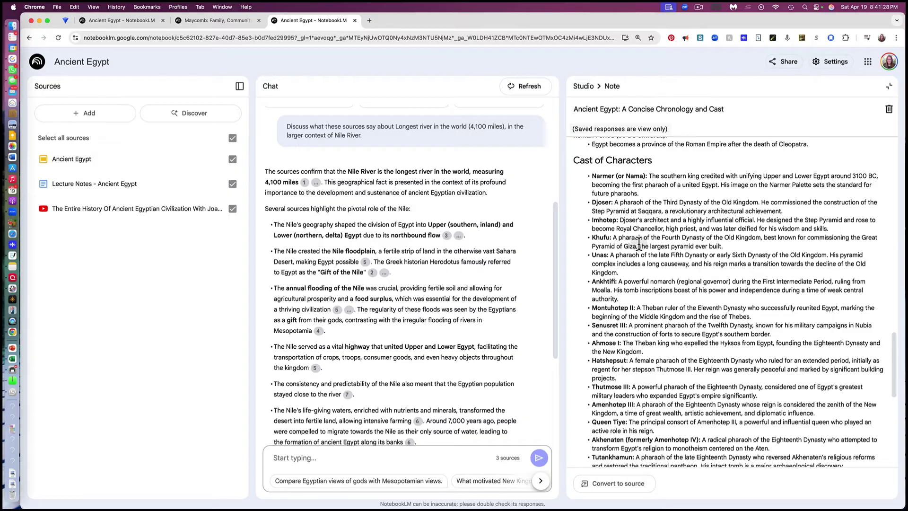
Close the chronology note to get back to the Studio panel with the 11:27 audio overview.
click(584, 87)
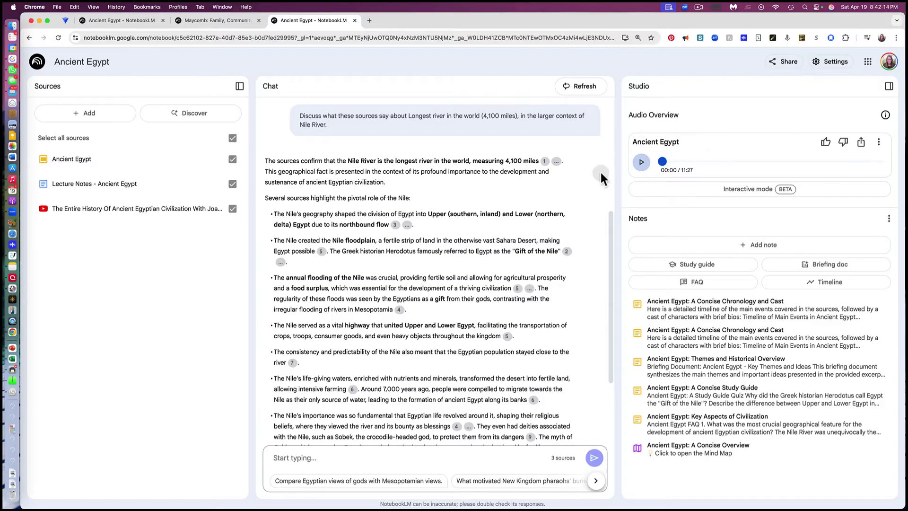
Play the 11:27 Ancient Egypt audio overview and pause it at 01:10.
click(641, 163)
click(643, 163)
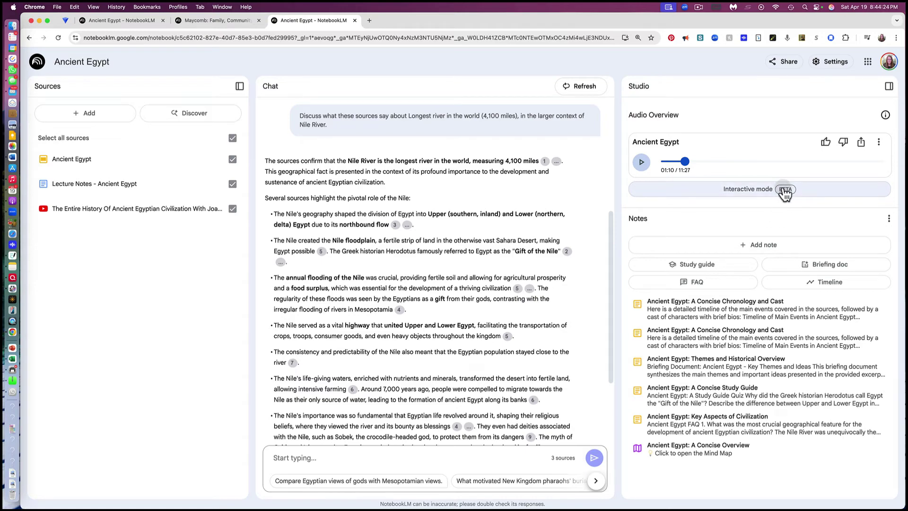
Switch the audio overview to interactive mode, play it, join the two hosts, then pause.
click(785, 192)
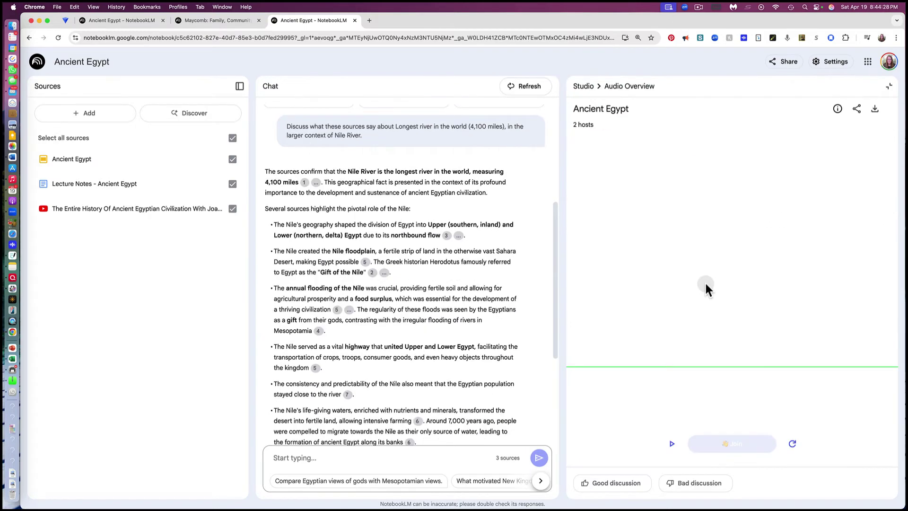
click(672, 444)
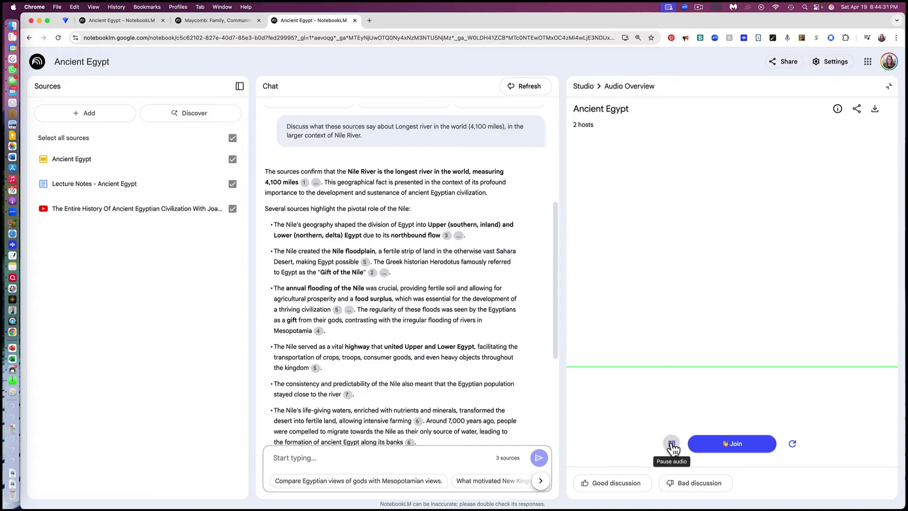
click(732, 443)
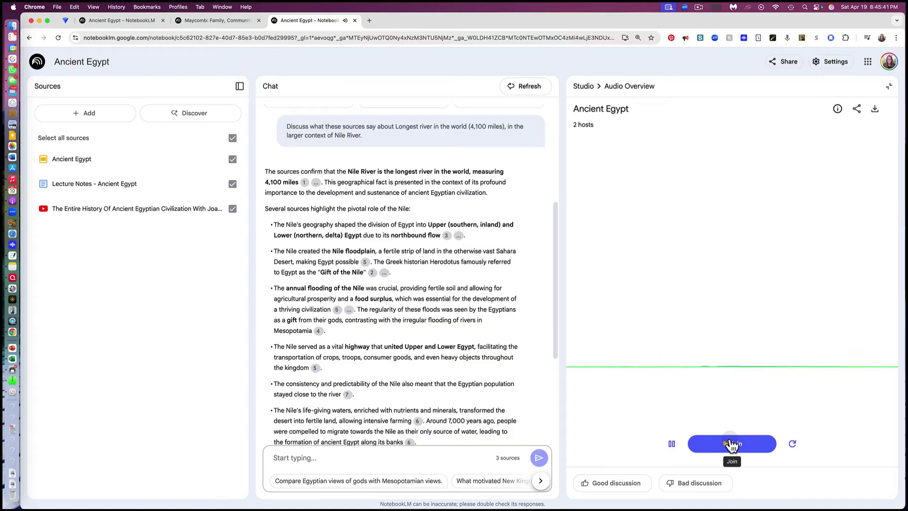
click(672, 445)
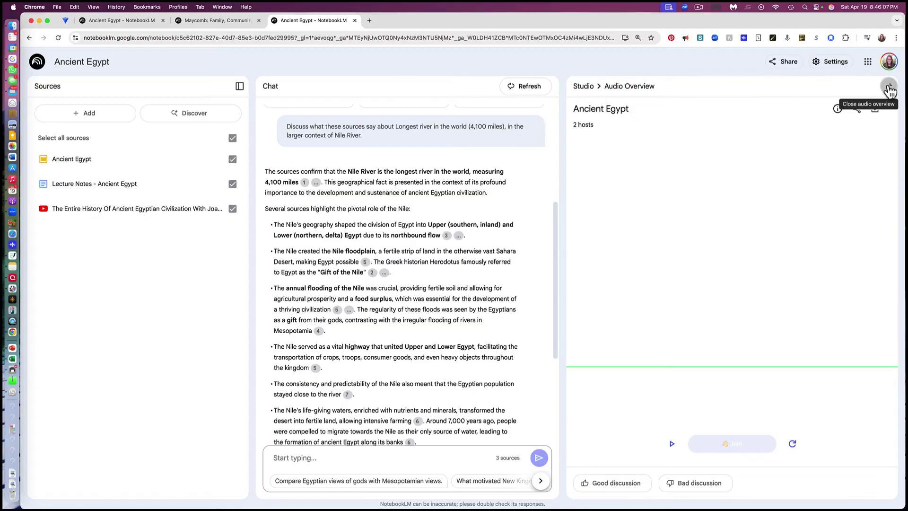
Collapse the audio player, then delete the existing audio overview and confirm the deletion.
click(892, 89)
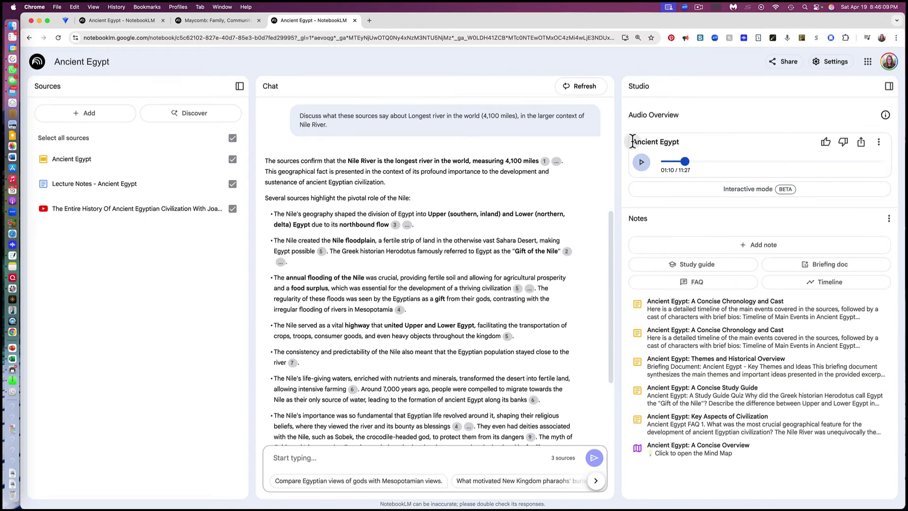
click(880, 142)
click(799, 209)
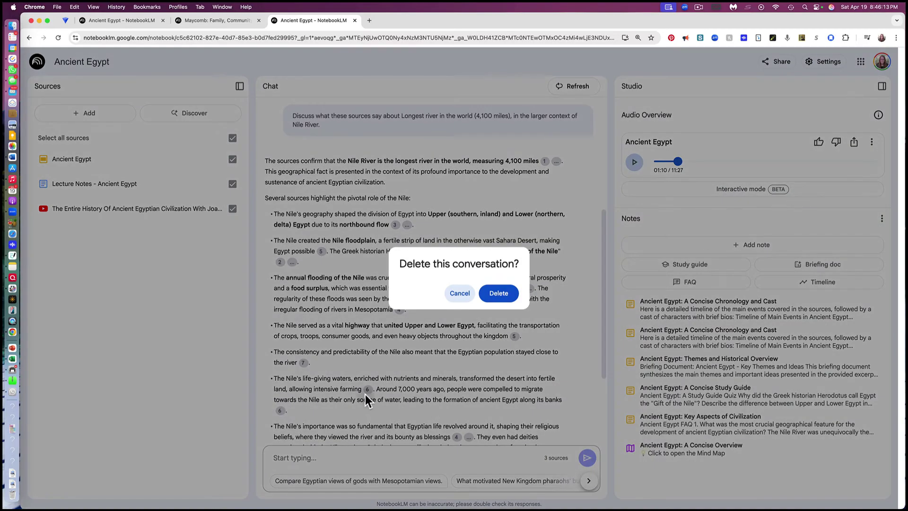
click(499, 293)
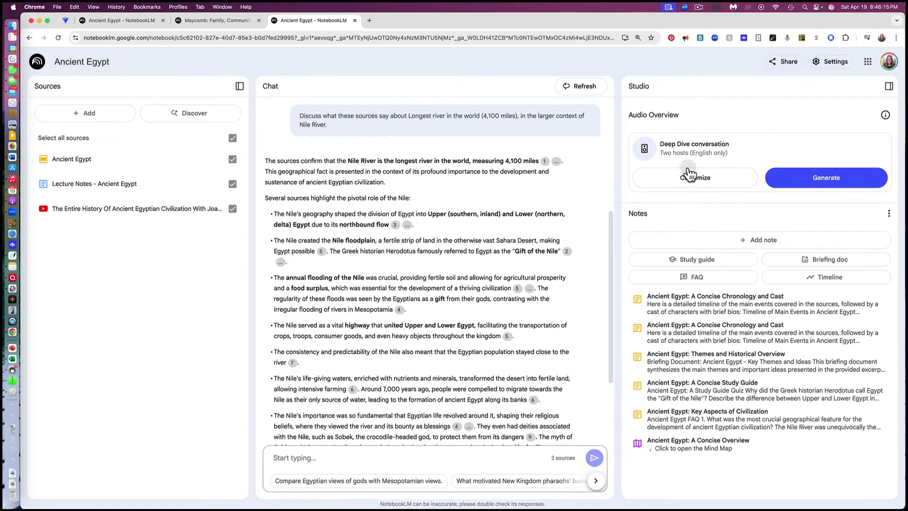
Generate a customized audio overview focused on 'Tell me more about their religious beliesfs.'.
click(700, 180)
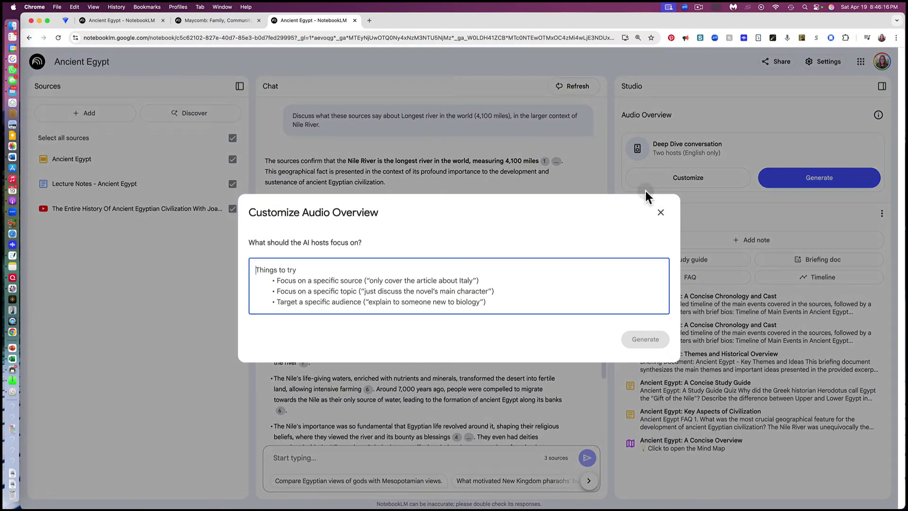
click(275, 285)
text(Tell)
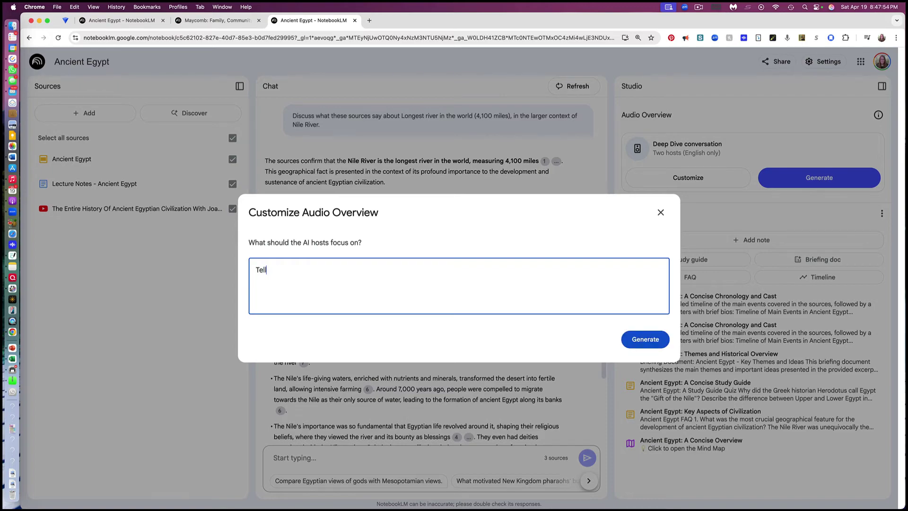
text( me more about their religious beli)
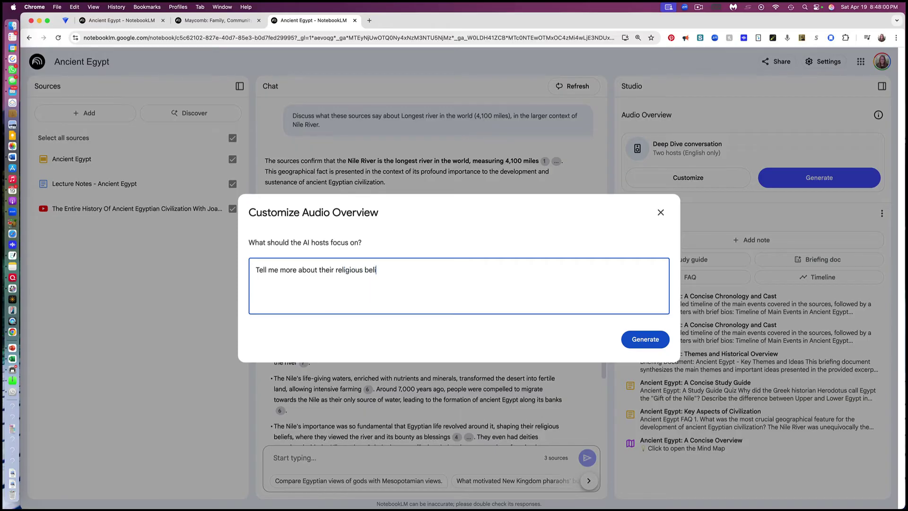
text(e)
text(s)
text(fs.)
click(646, 340)
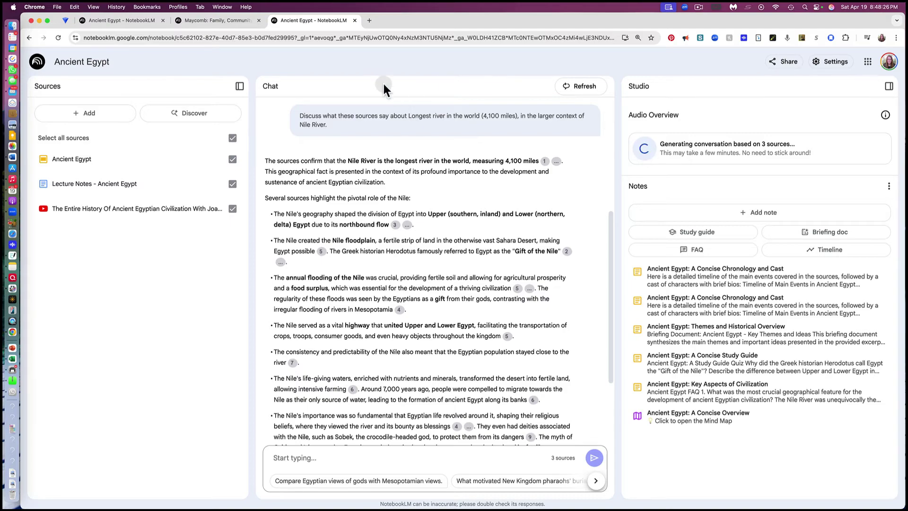
In the Maycomb notebook, cancel adding a pasted-text source and show To Great Gatsby's options.
click(213, 21)
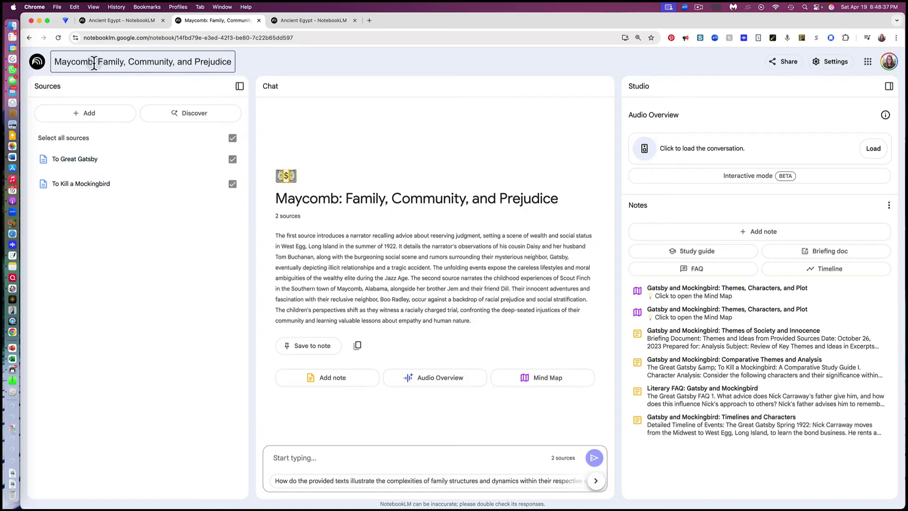
click(90, 115)
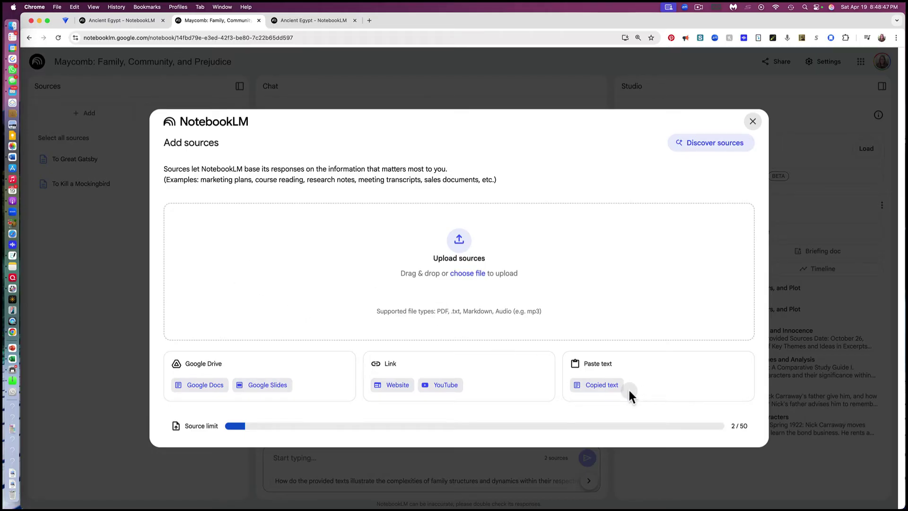
click(608, 386)
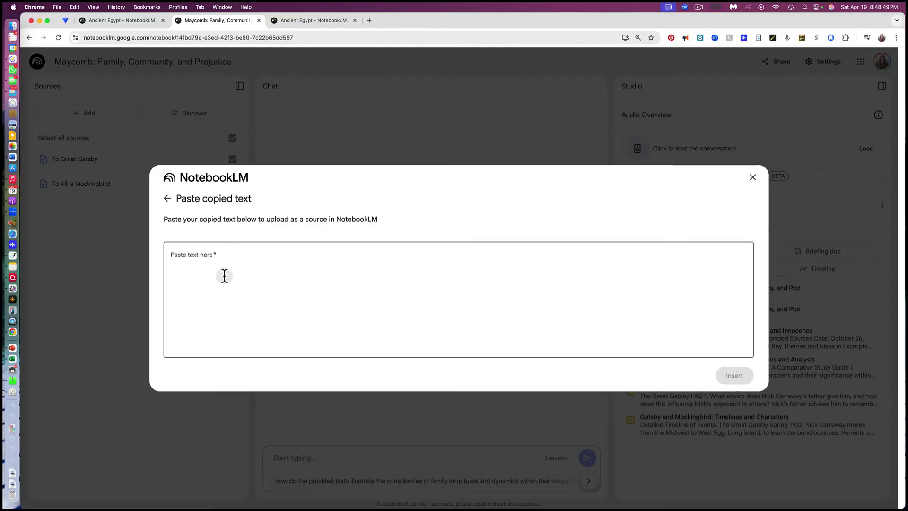
click(752, 178)
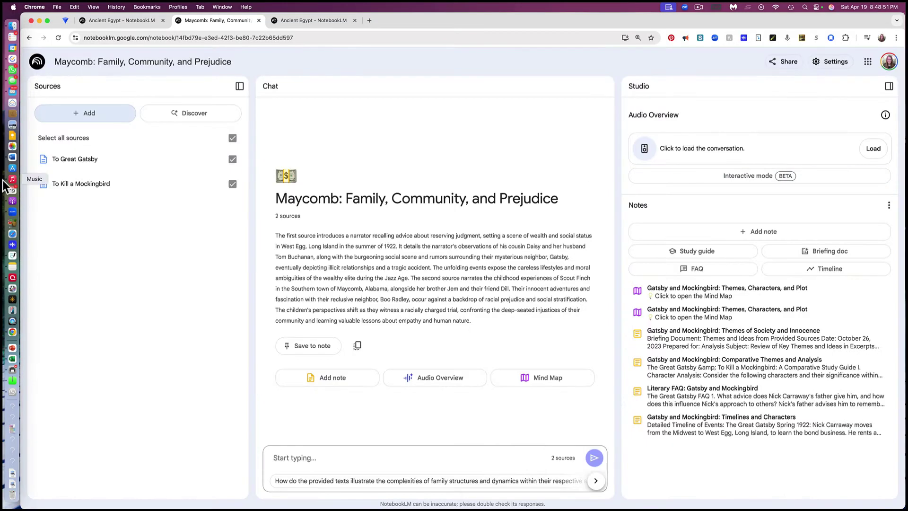
click(44, 159)
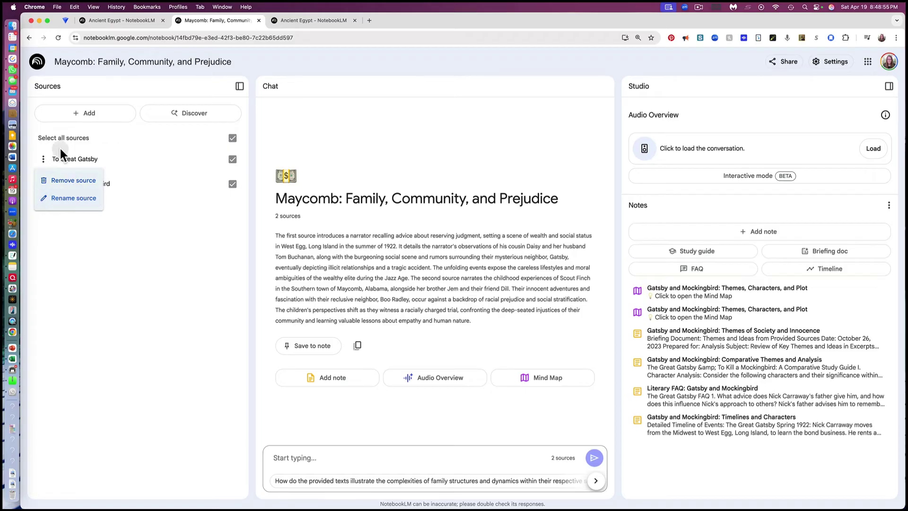
click(140, 161)
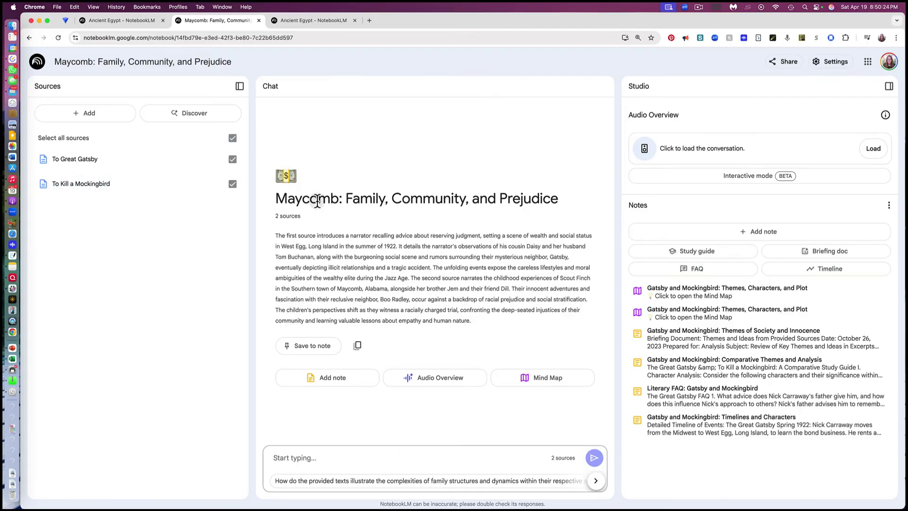
Move to the Ancient Egypt notebook and scroll through its Ancient Egypt slide deck source.
click(90, 161)
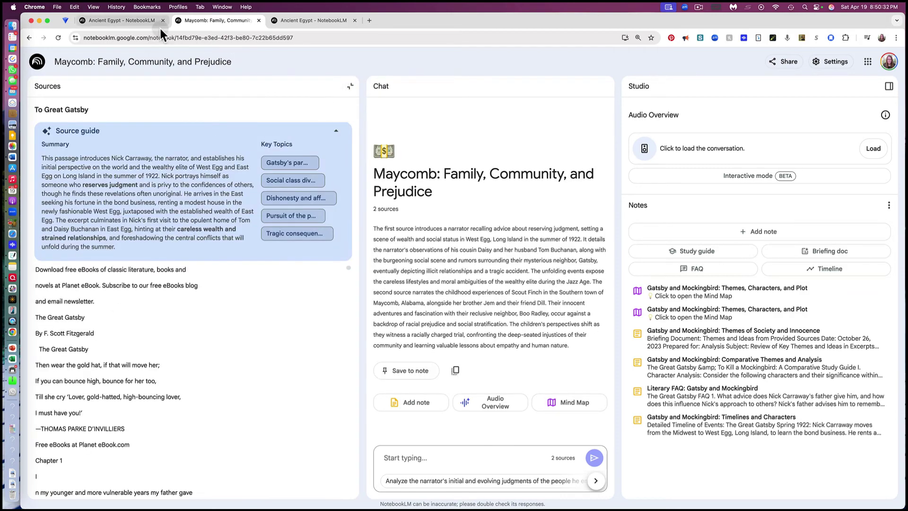
click(141, 20)
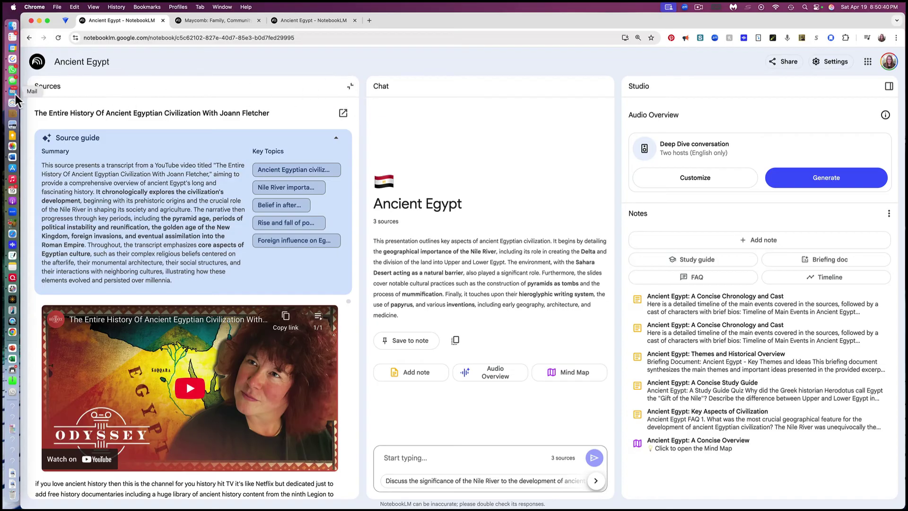
click(40, 89)
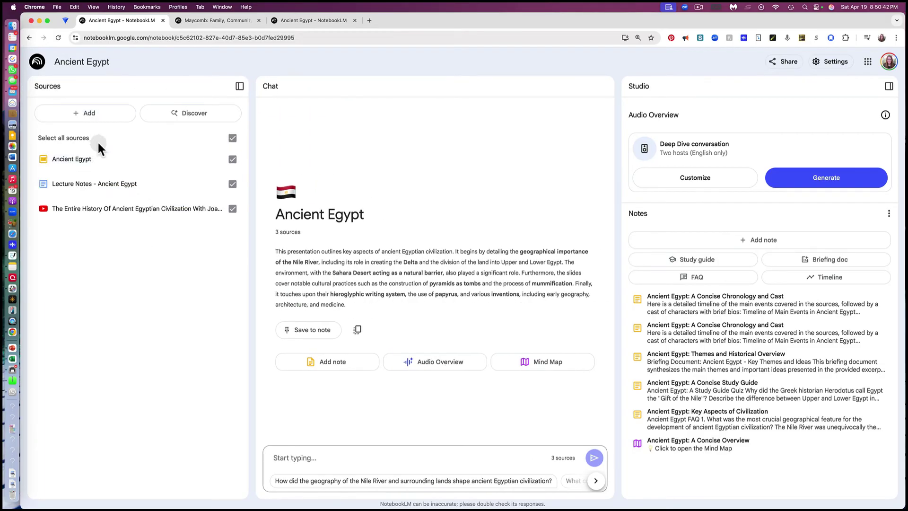
click(70, 159)
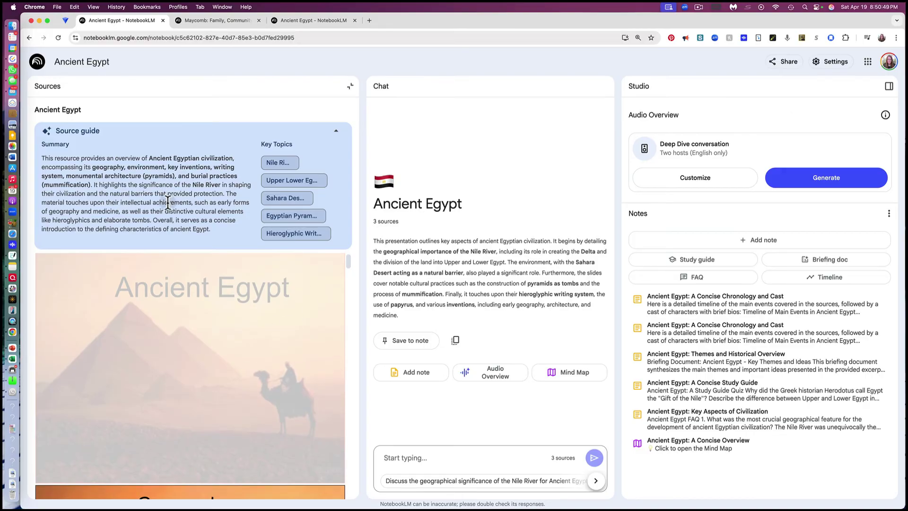
scroll(239, 479, down, 10)
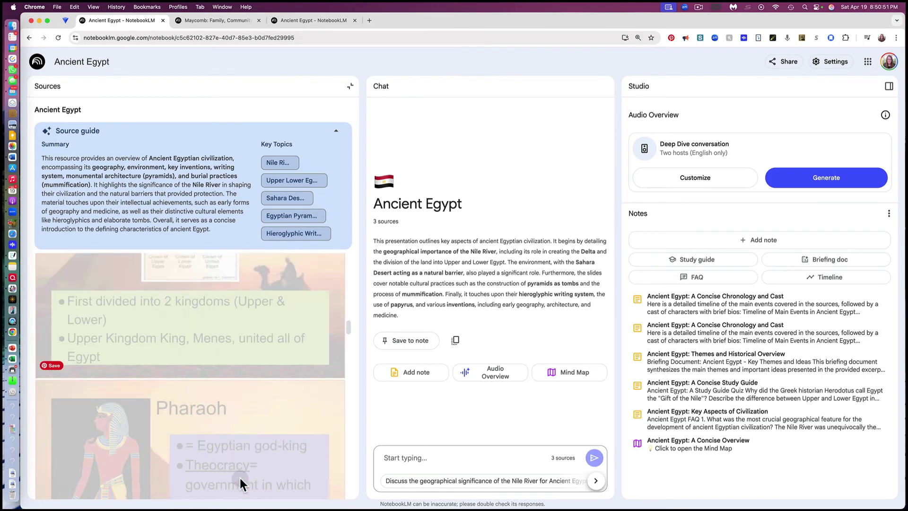
scroll(240, 478, down, 8)
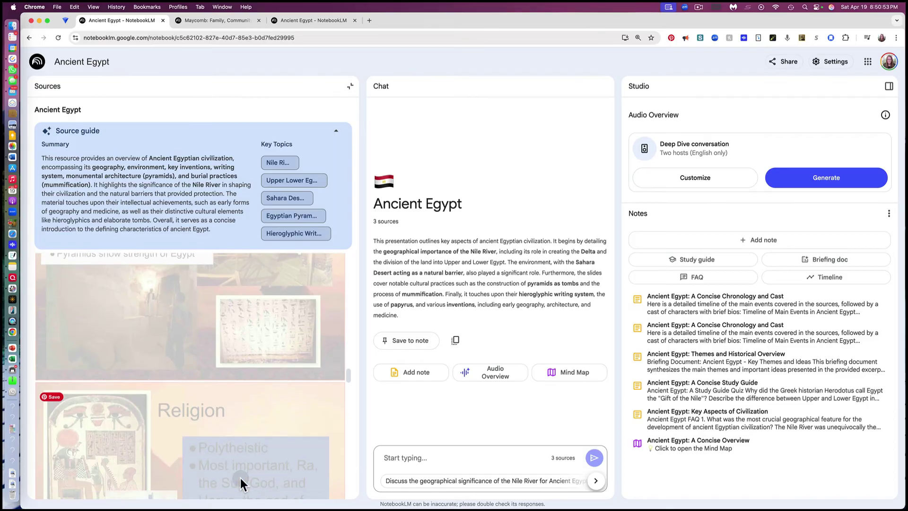
scroll(240, 478, down, 4)
scroll(240, 476, up, 8)
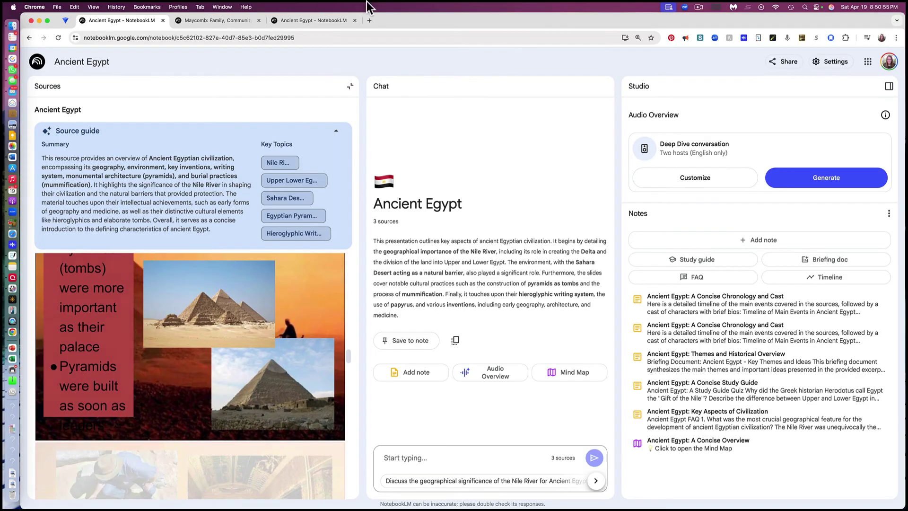
Open the Lecture Notes - Ancient Egypt source and scroll through its text.
click(350, 86)
click(102, 178)
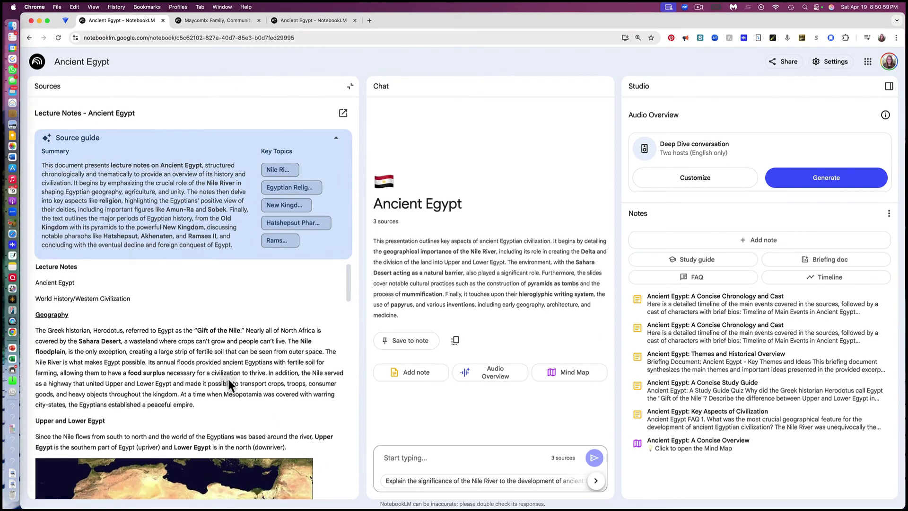
scroll(229, 383, down, 20)
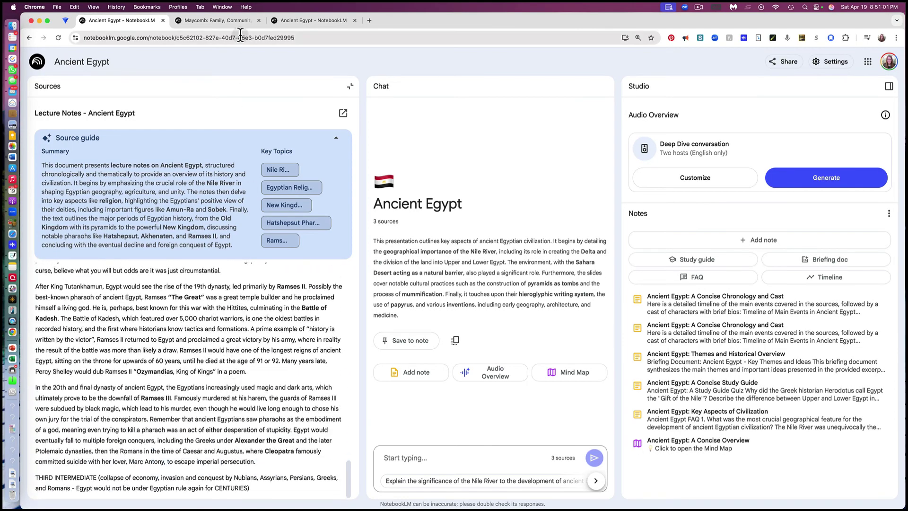
Open the YouTube source on Ancient Egyptian civilization and scroll its transcript down and back up.
click(350, 86)
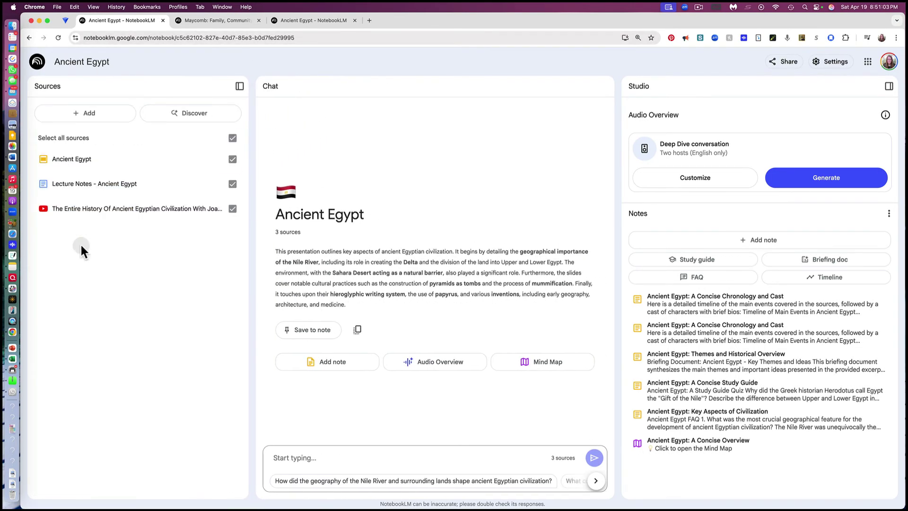
click(85, 208)
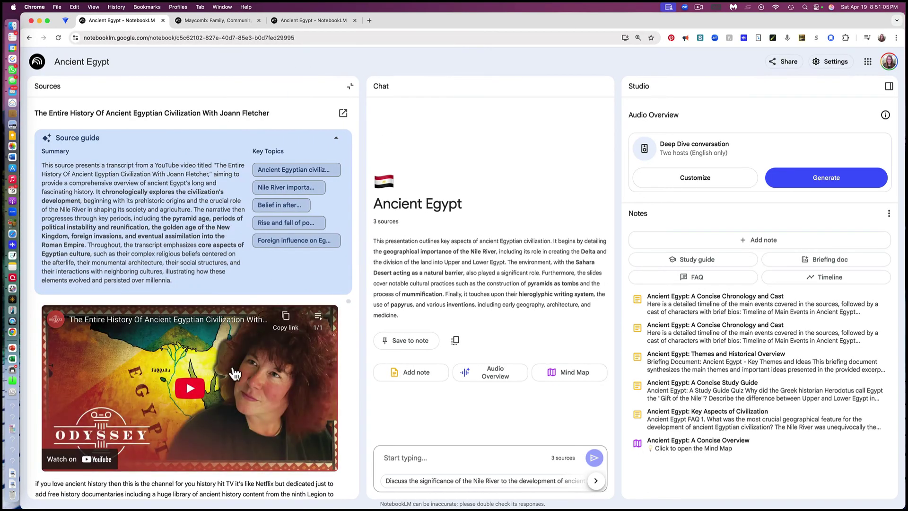
scroll(235, 376, down, 1)
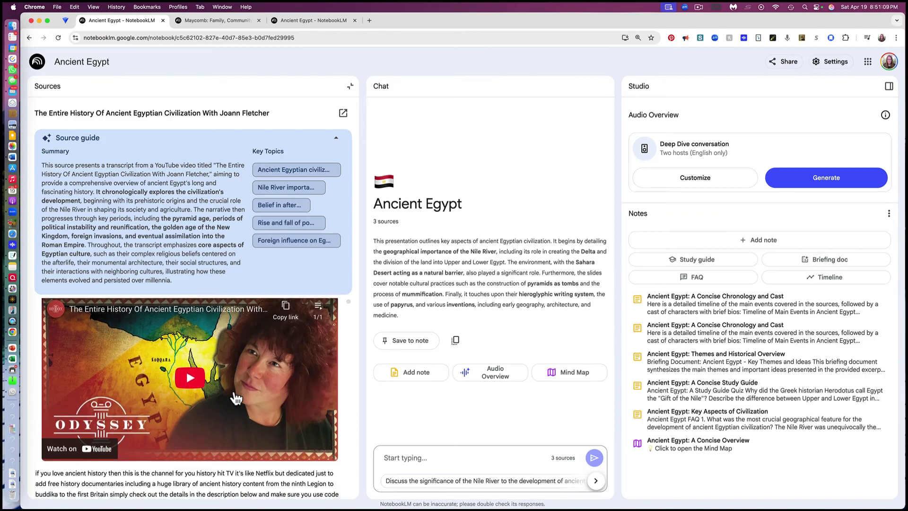
scroll(235, 397, down, 10)
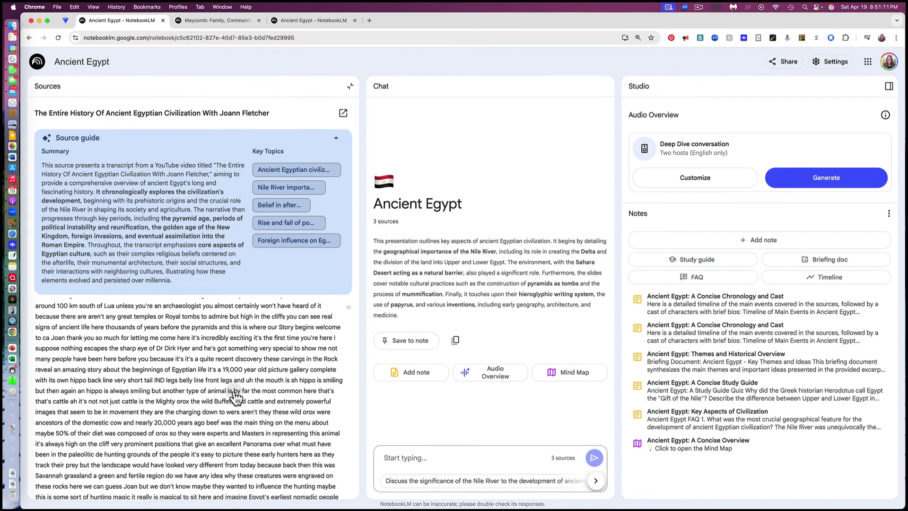
scroll(236, 395, down, 15)
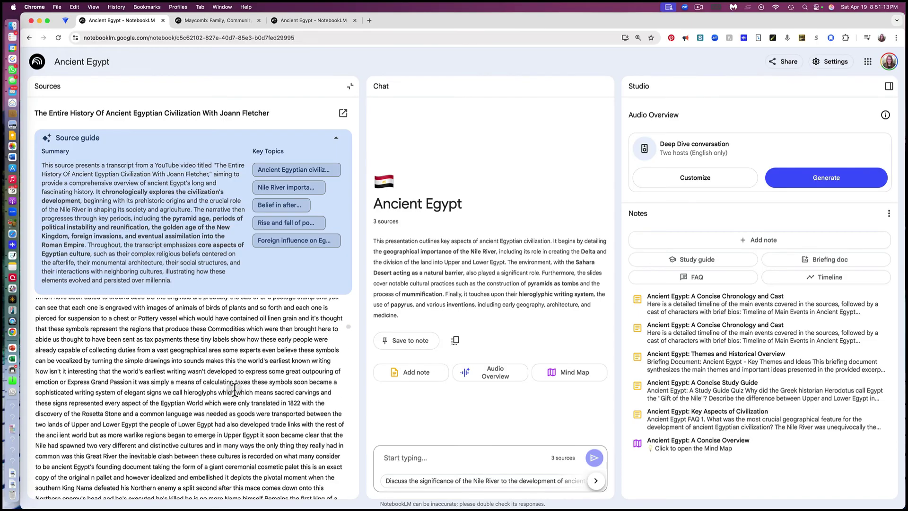
scroll(234, 389, down, 15)
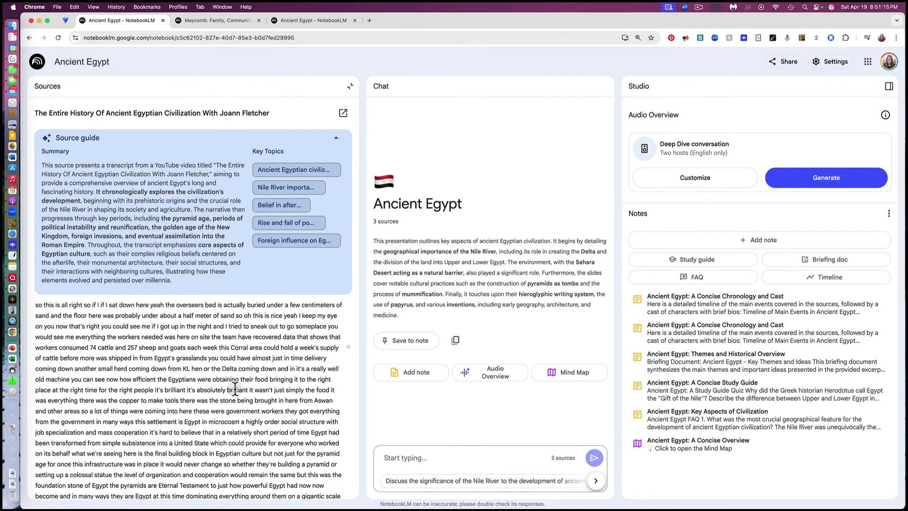
scroll(235, 388, up, 20)
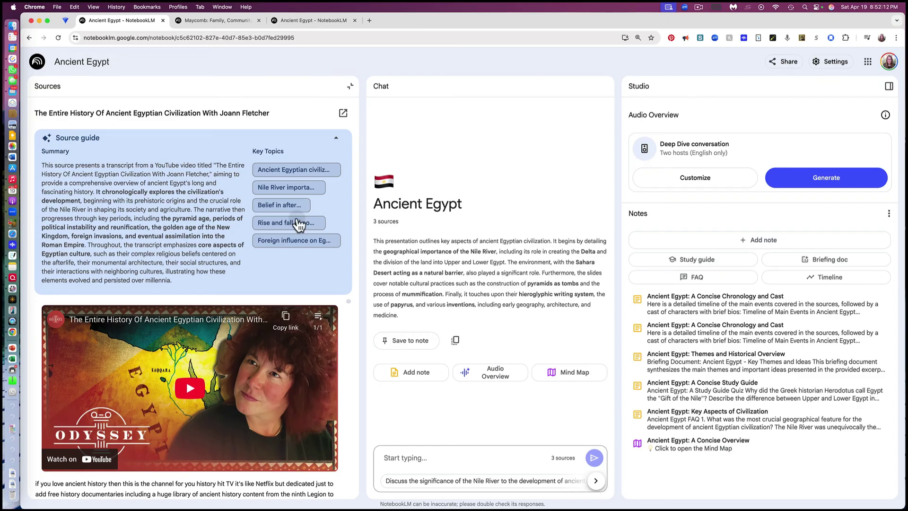
Ask the notebook 'Find information about the sphinx'.
click(420, 458)
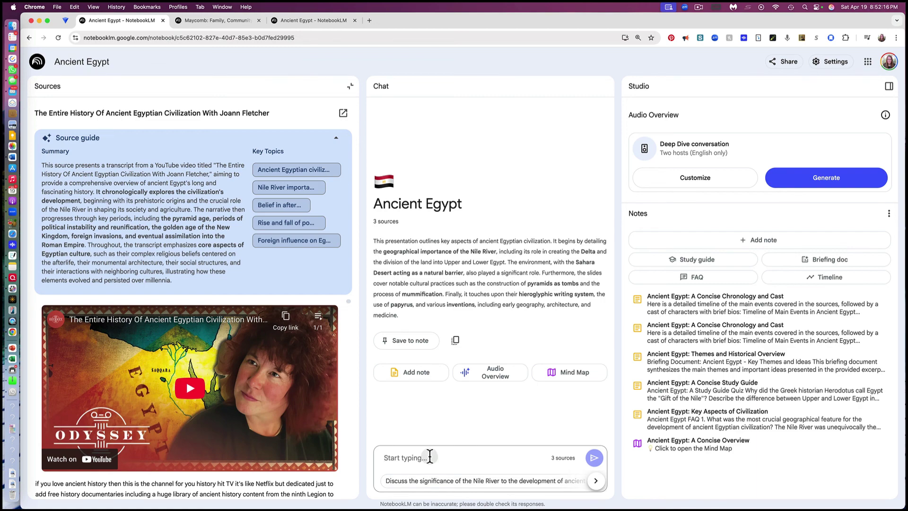
text(Find )
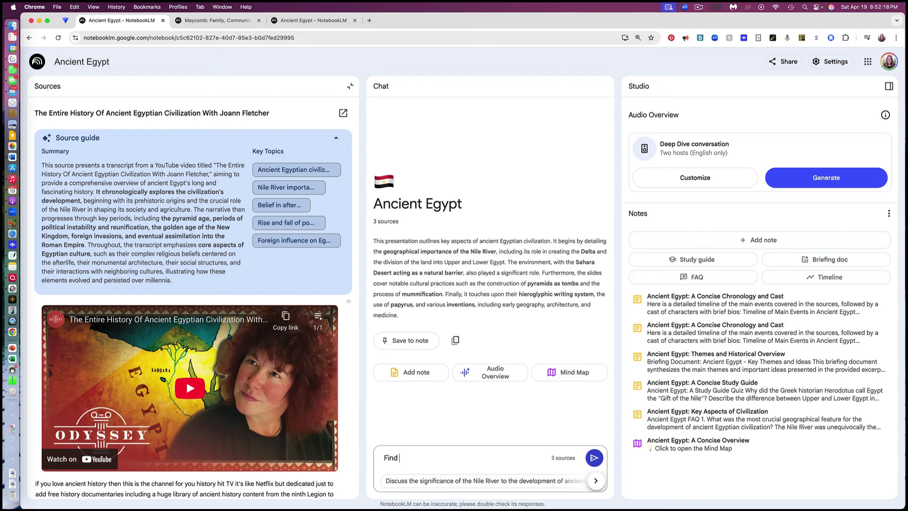
text(information about the )
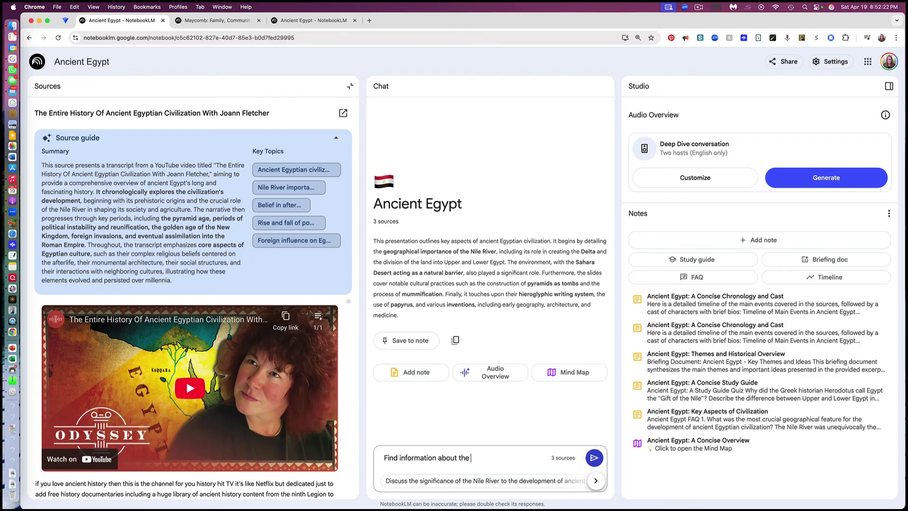
text(sphinx)
key(Return)
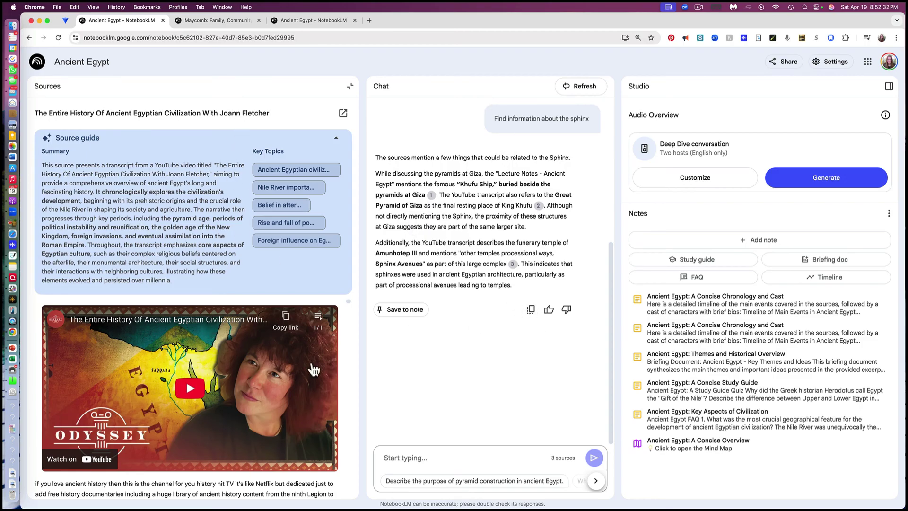
Show the transcript passage behind citation 2 in the sphinx answer.
mouse_move(431, 197)
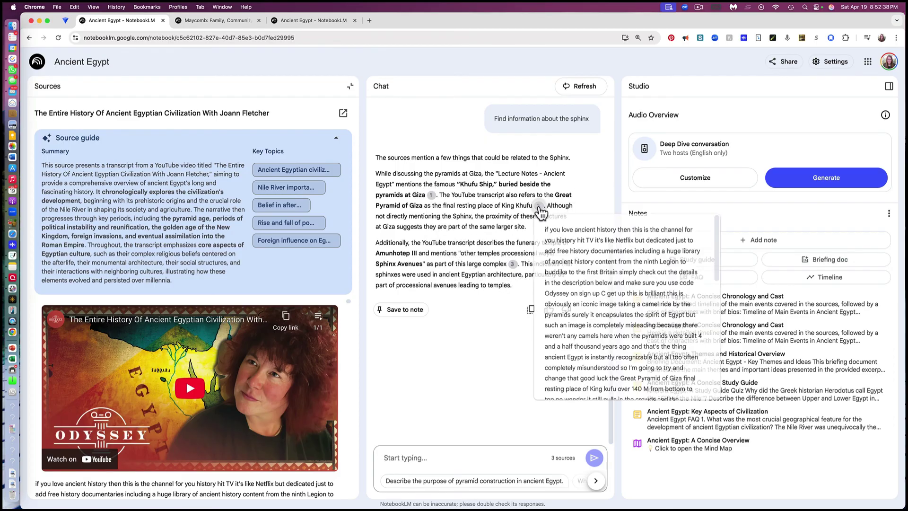
click(539, 207)
mouse_move(513, 265)
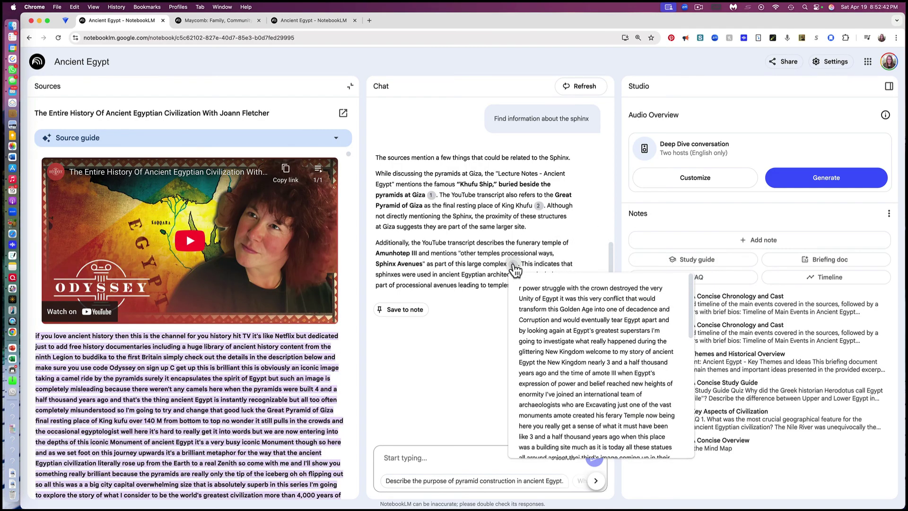